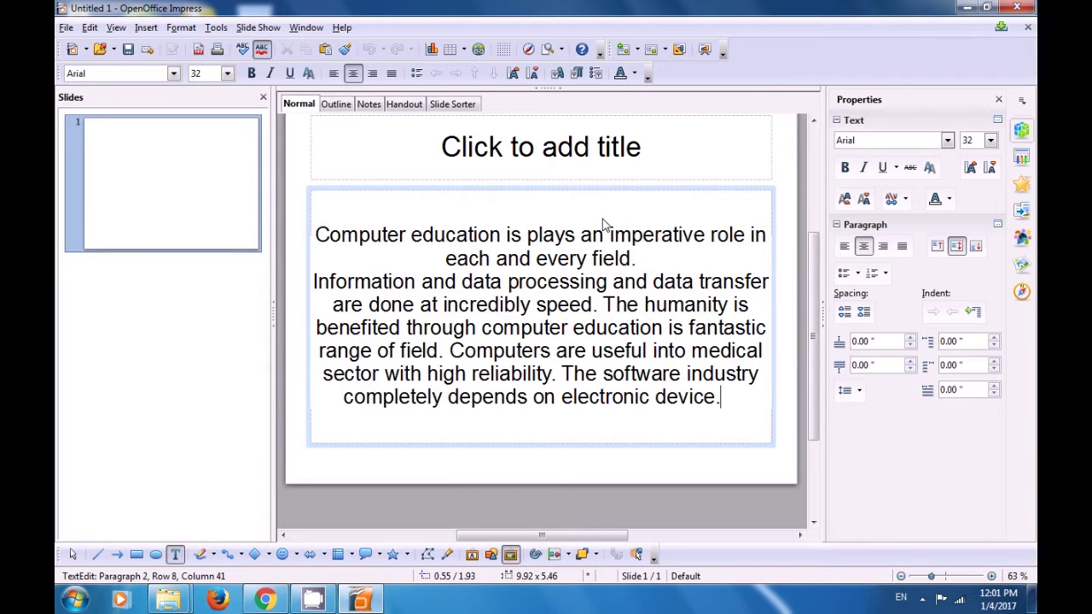
Add a new slide after slide 1 and give it the blank layout
click(195, 205)
right_click(195, 204)
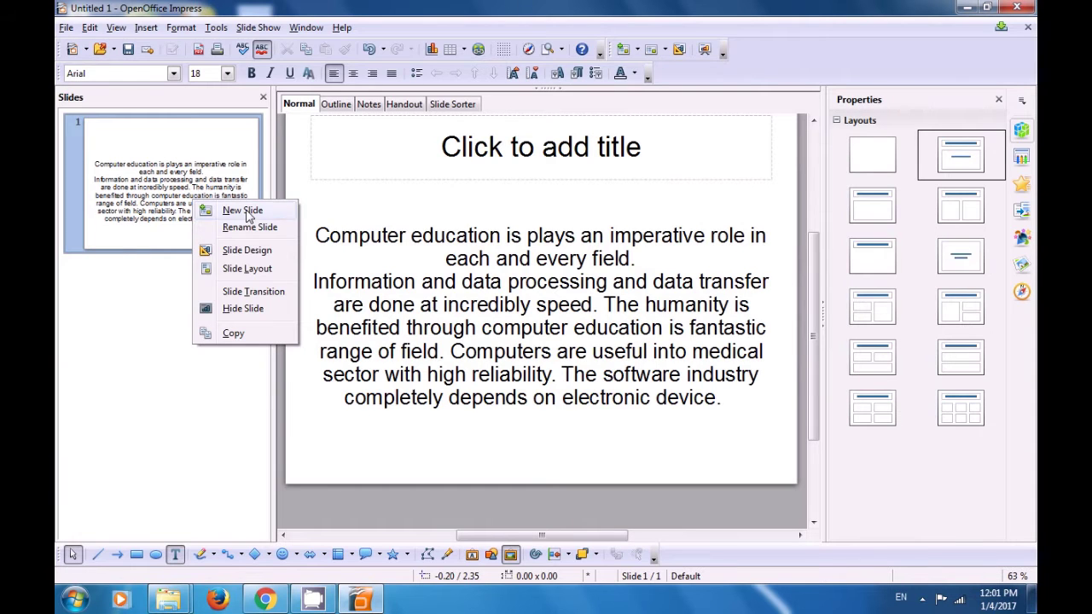
click(232, 210)
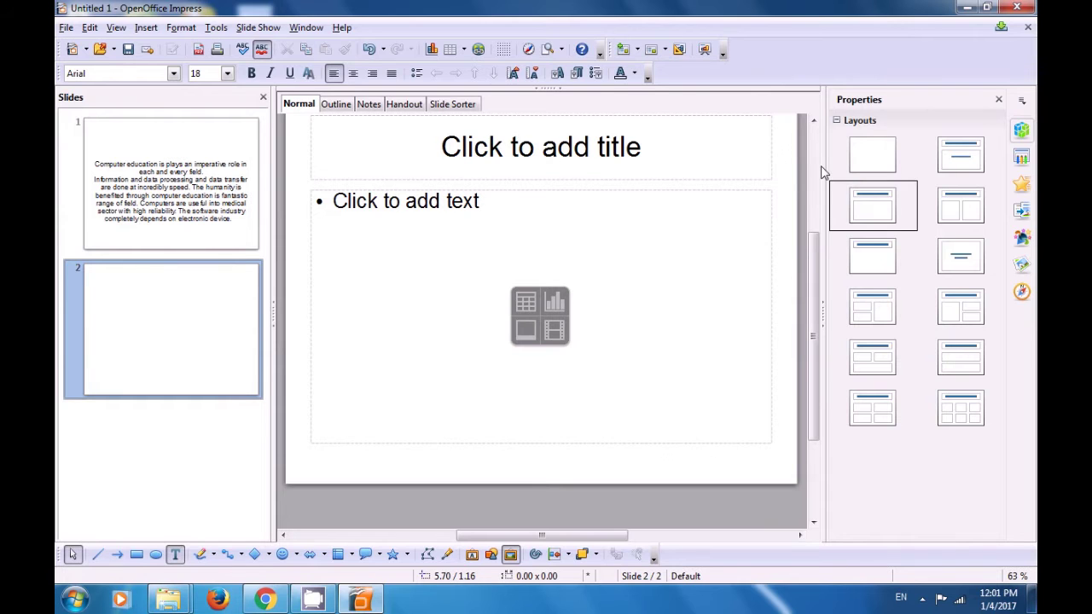
click(865, 162)
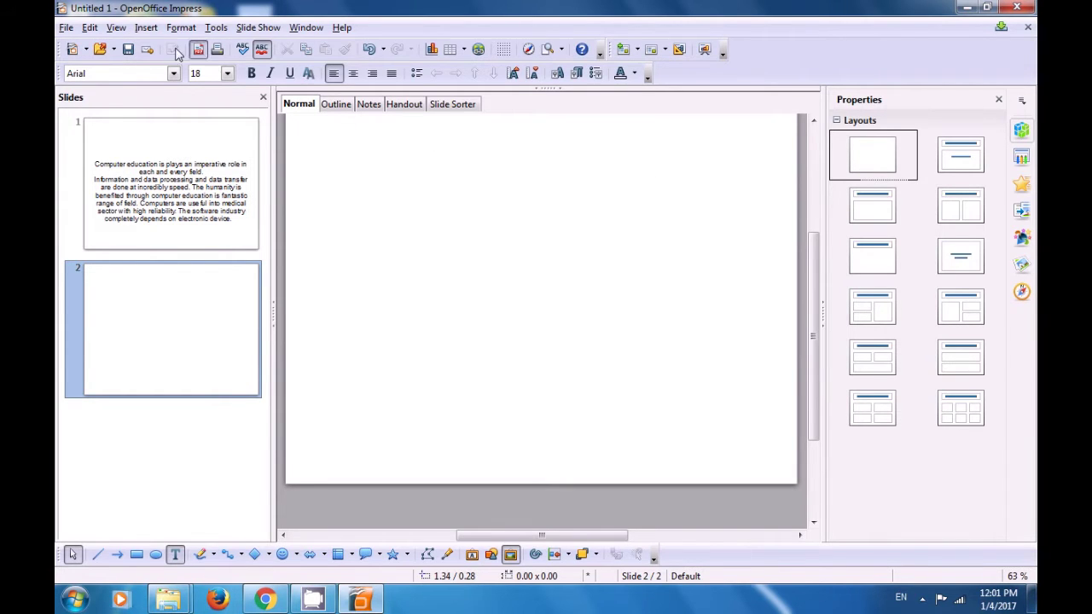
Insert the Penguins picture from the Sample Pictures folder onto slide 2
click(145, 29)
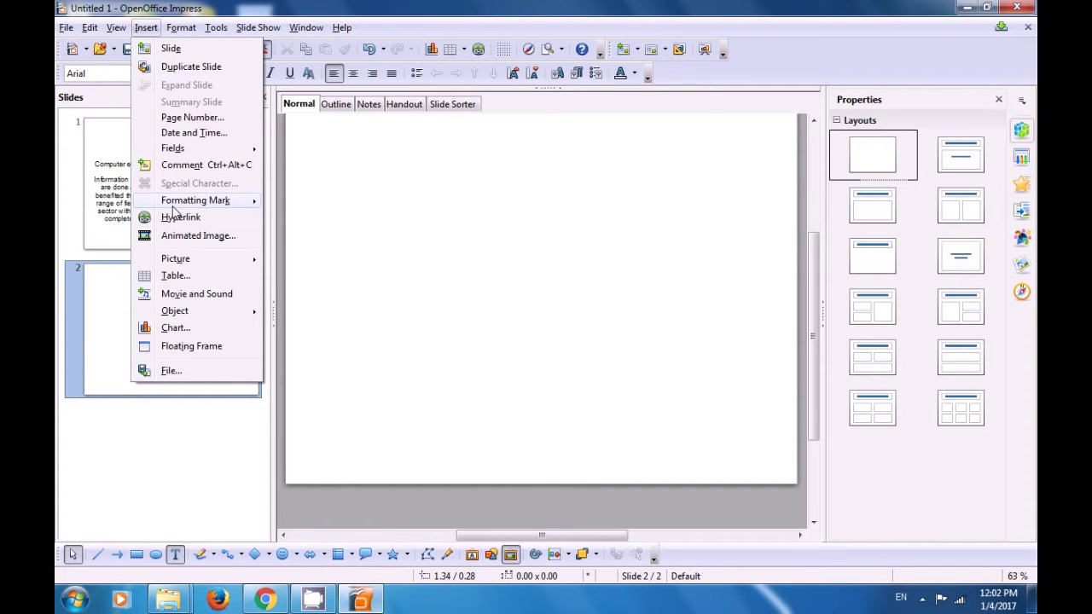
mouse_move(182, 260)
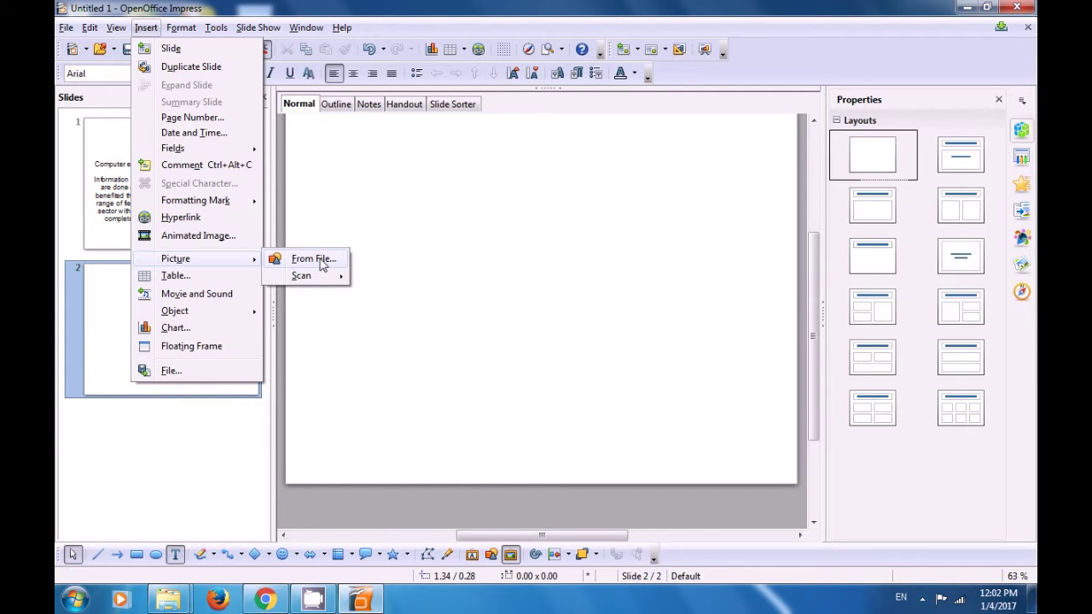
click(322, 264)
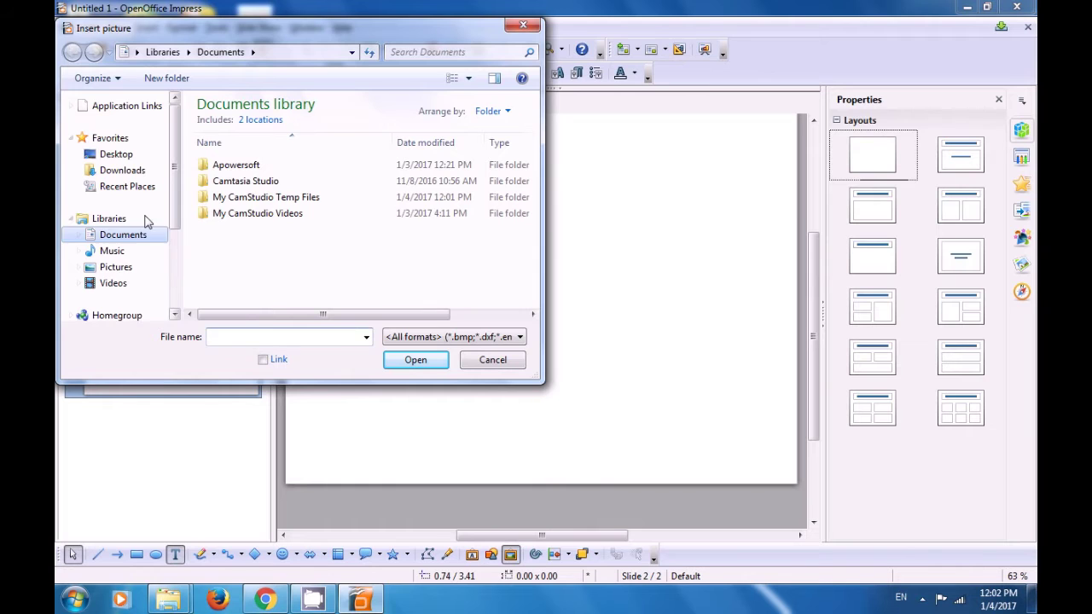
click(139, 267)
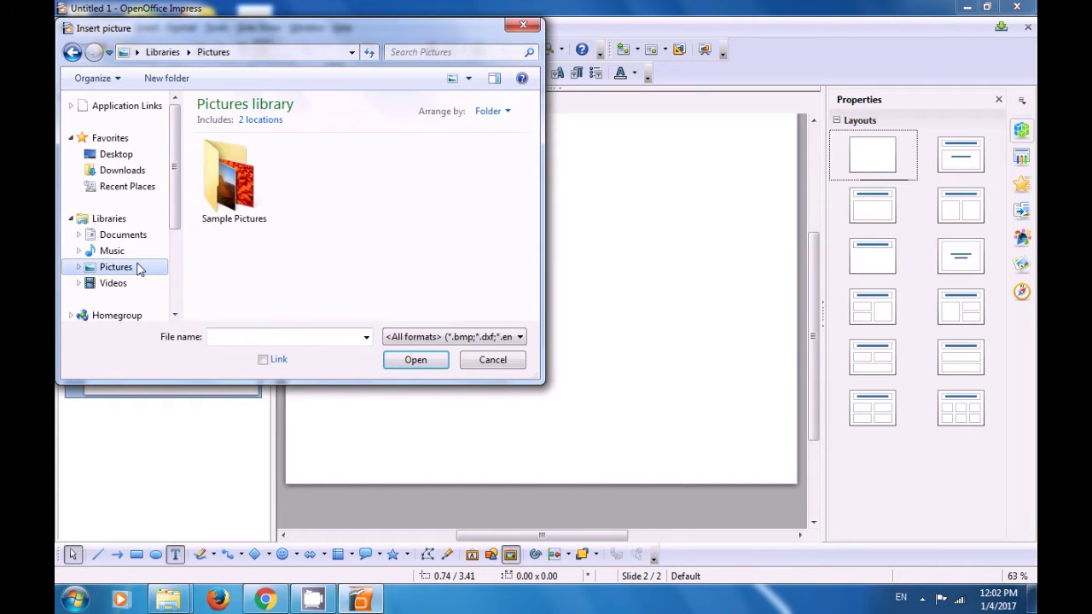
double_click(218, 211)
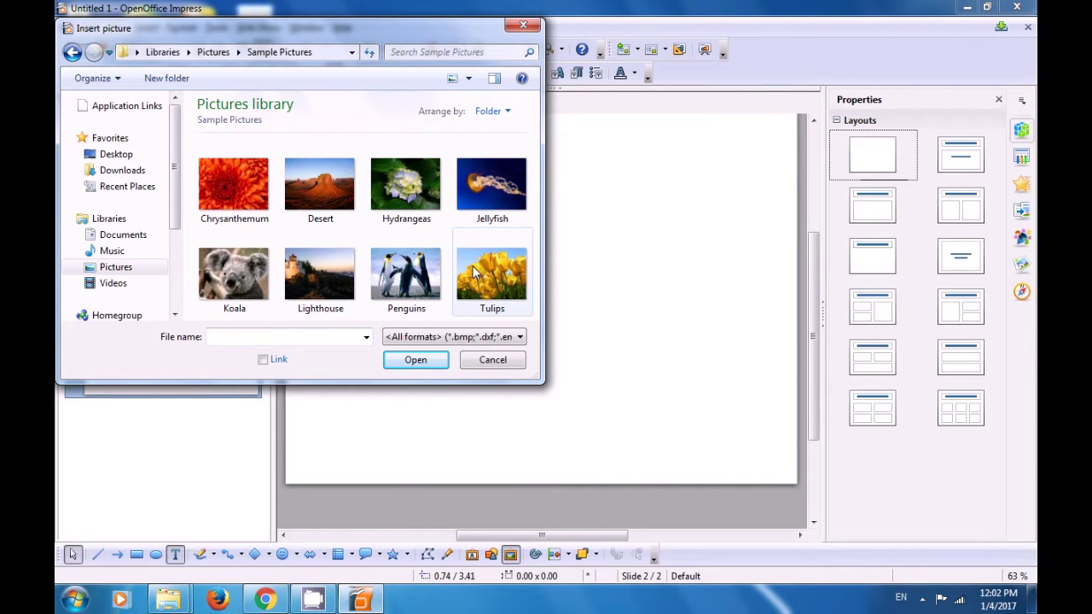
click(412, 281)
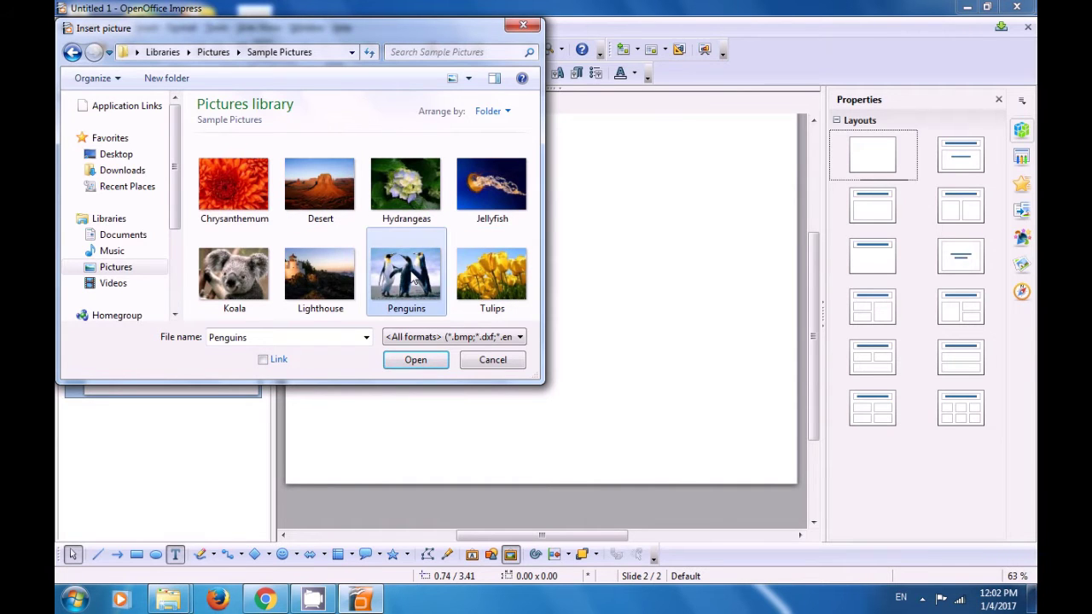
click(416, 360)
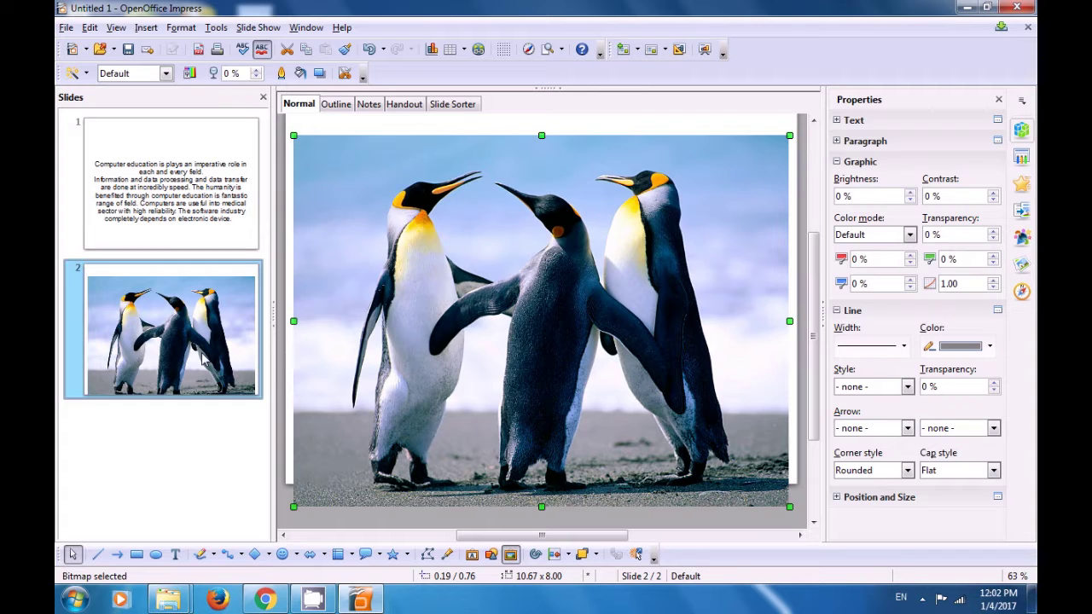
Add a blank third slide after the penguin slide and draw a flower shape about 5.40 × 4.50 inches in its centre
right_click(203, 354)
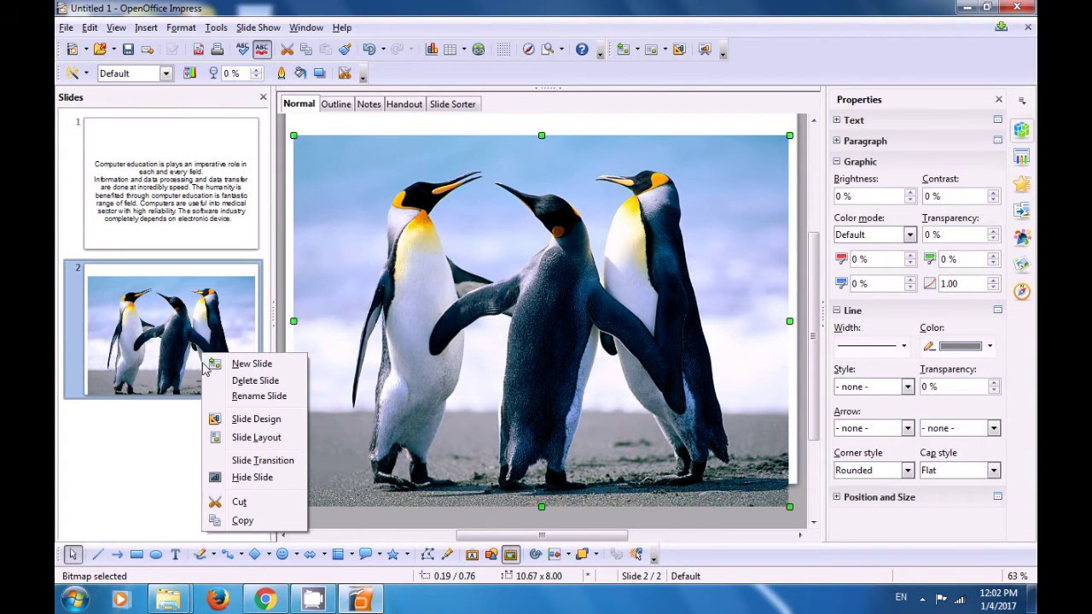
click(258, 365)
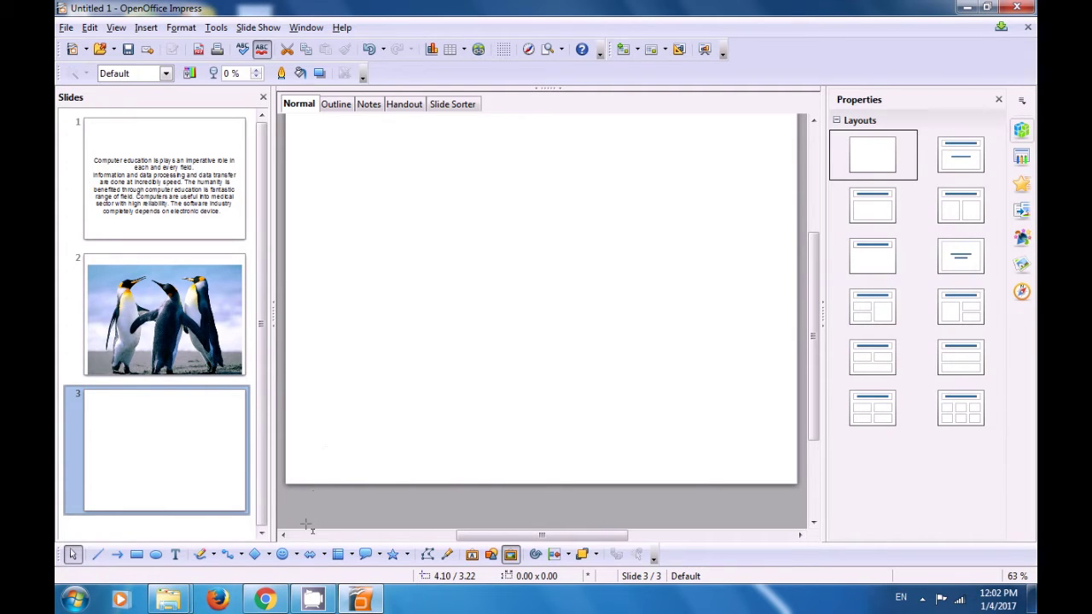
click(323, 555)
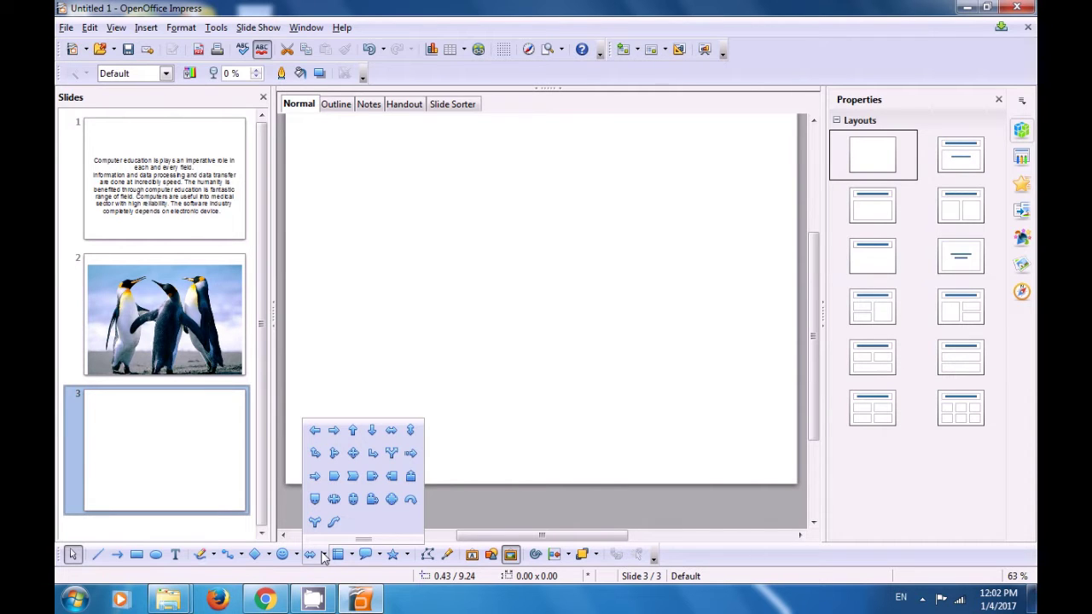
click(296, 556)
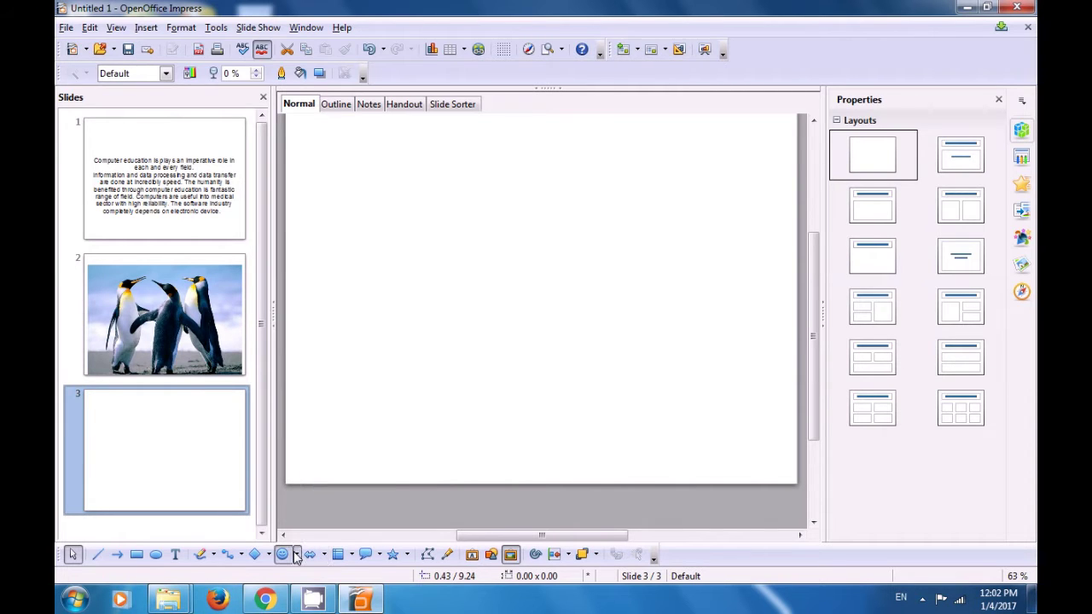
click(295, 555)
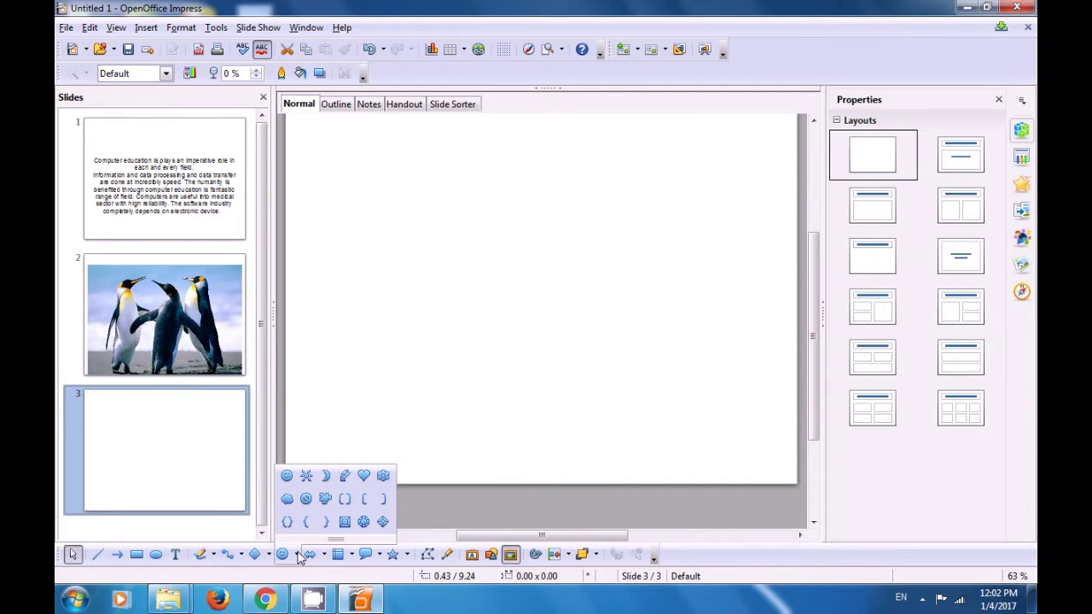
click(383, 476)
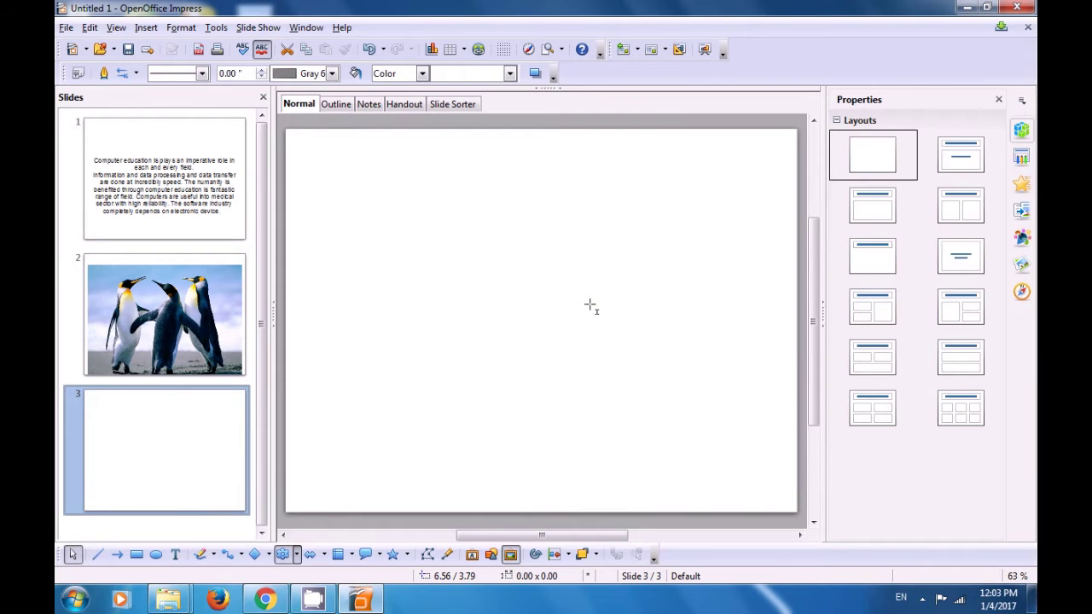
drag(418, 212, 663, 420)
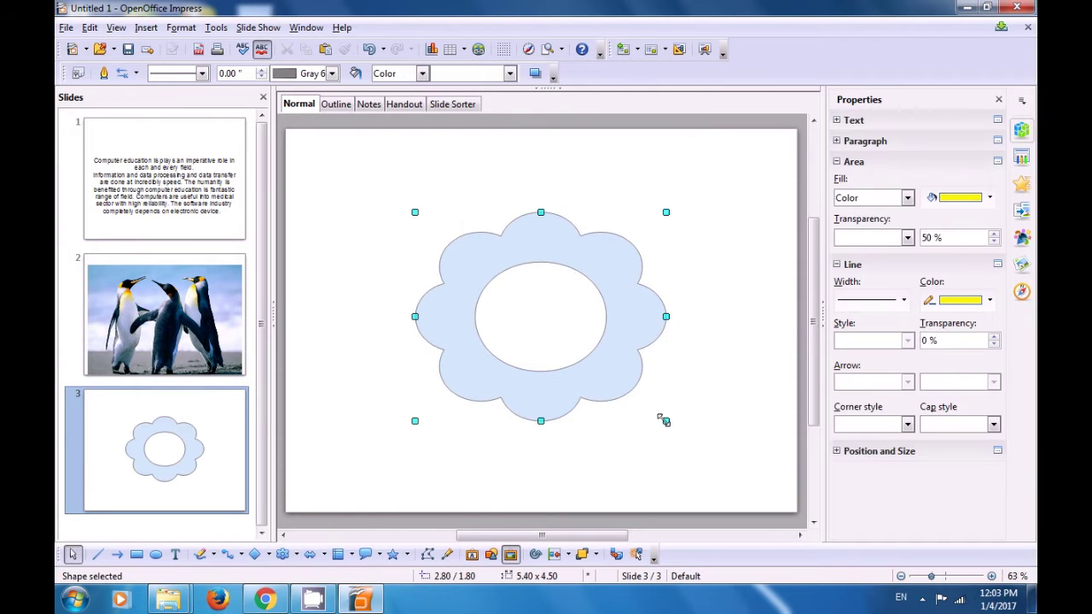
click(325, 407)
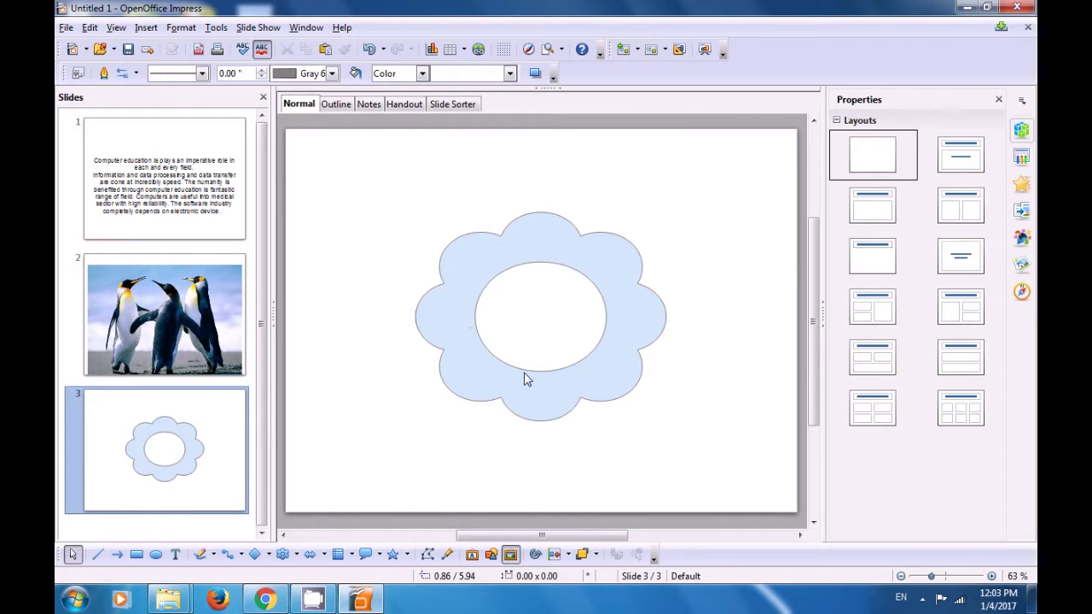
Format the flower's outline as Fine Dotted, 0.04 inches wide, in Black
click(454, 323)
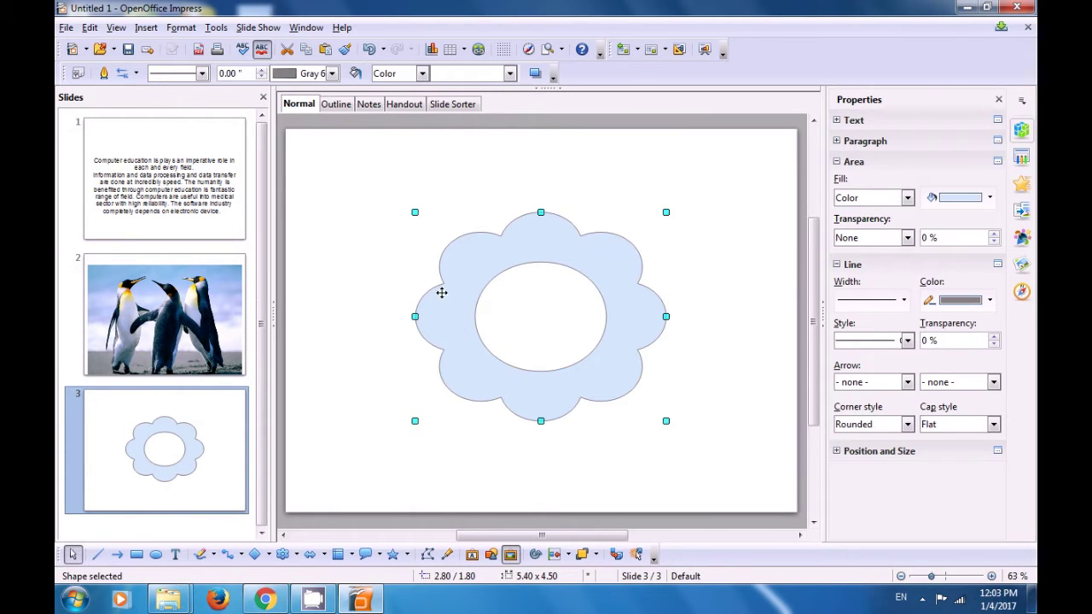
click(203, 75)
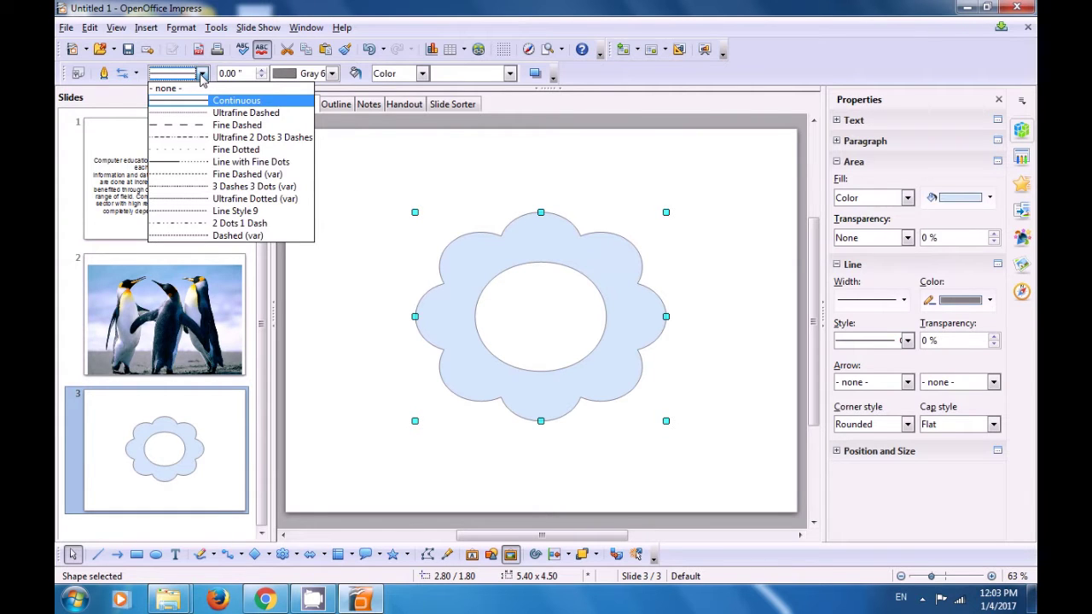
click(190, 150)
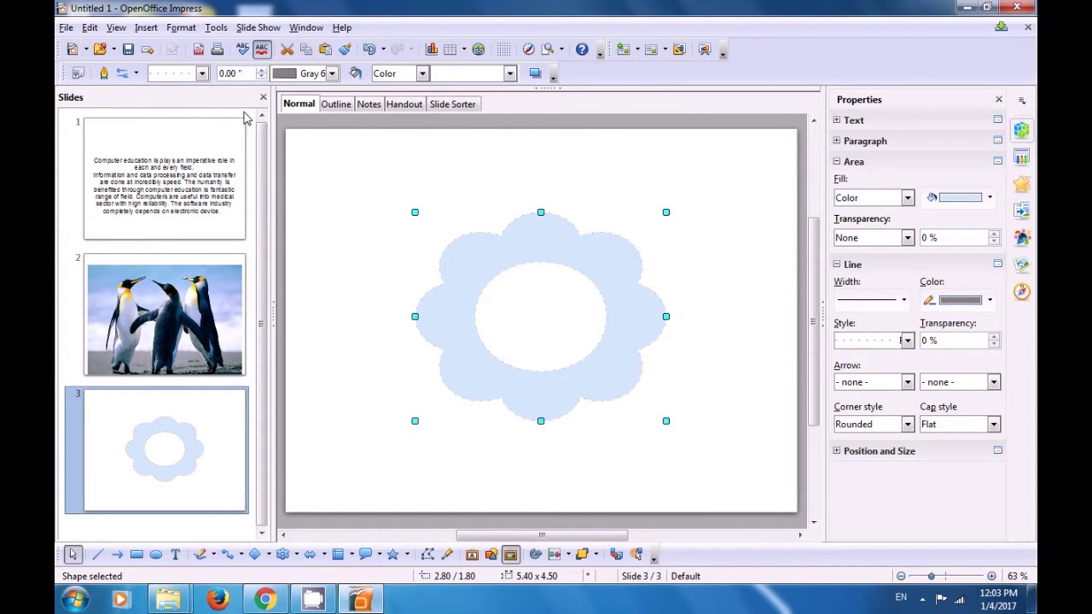
click(260, 71)
click(260, 70)
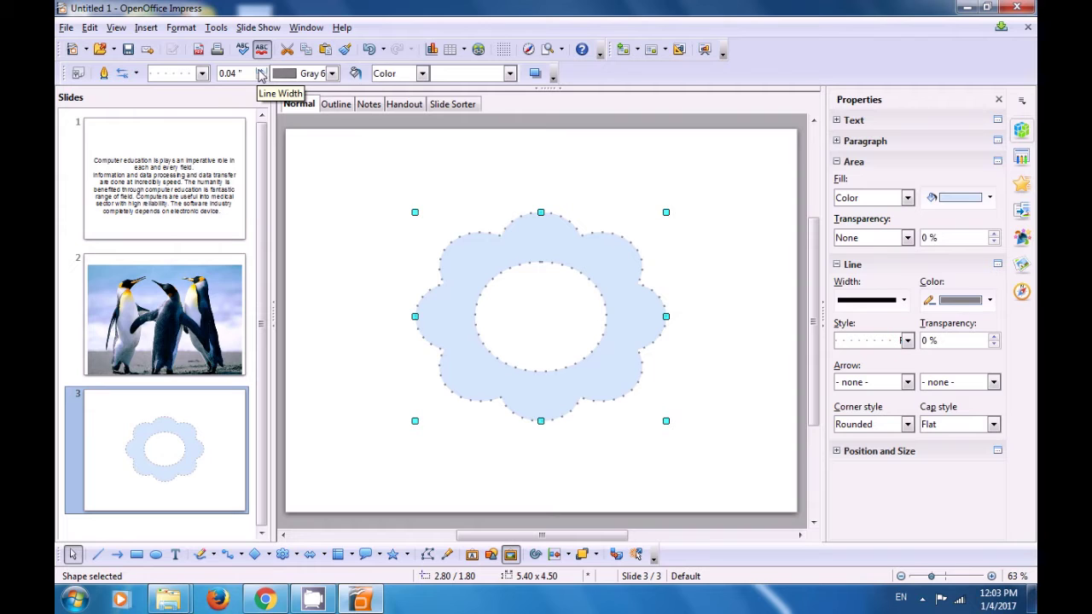
click(332, 73)
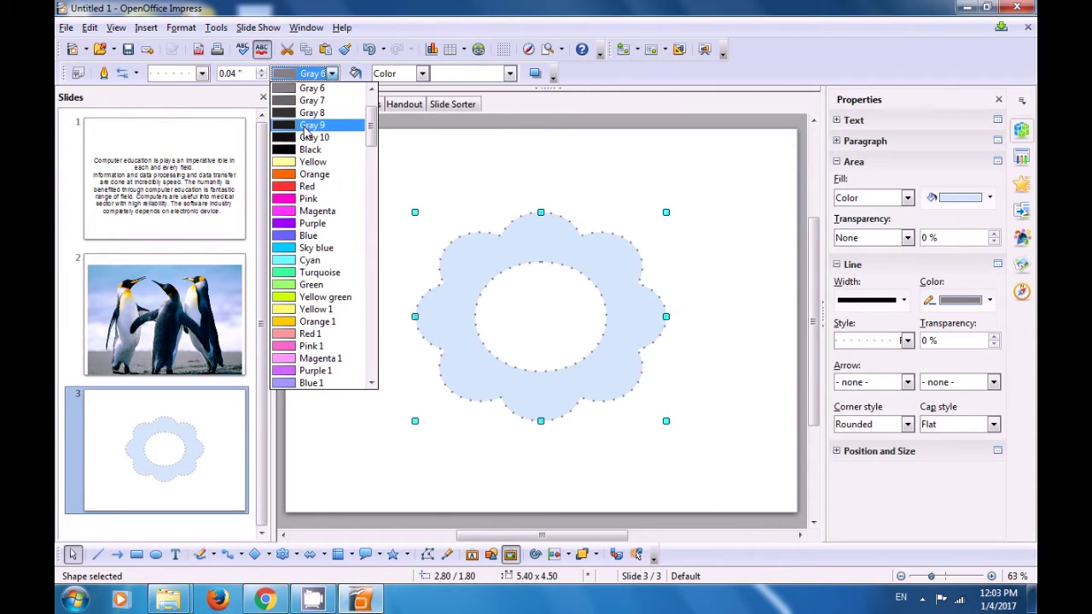
click(308, 149)
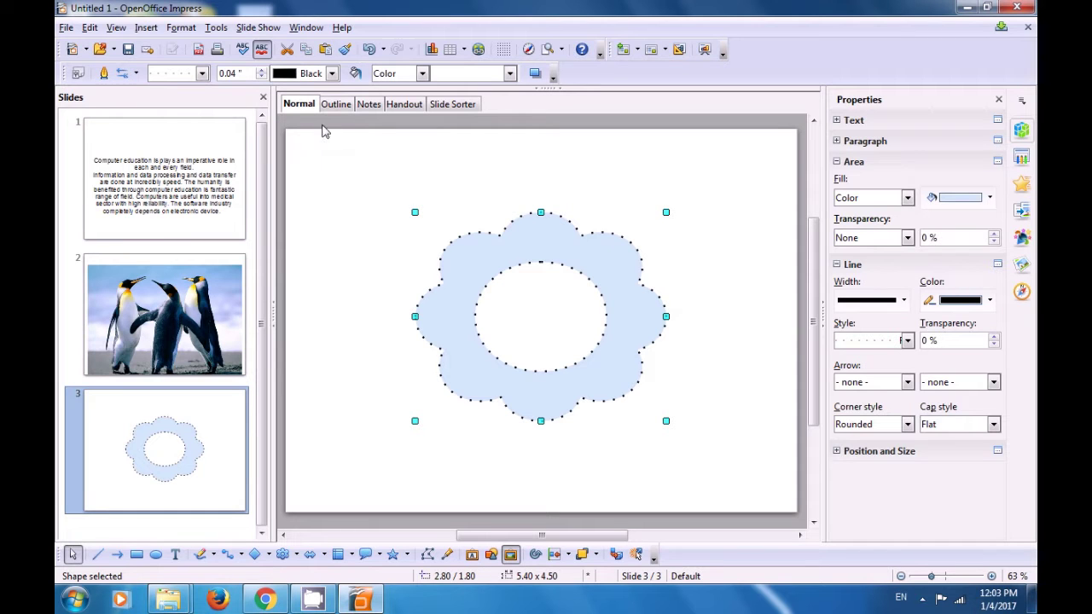
Fill the flower shape with the Roses bitmap and deselect it
click(421, 73)
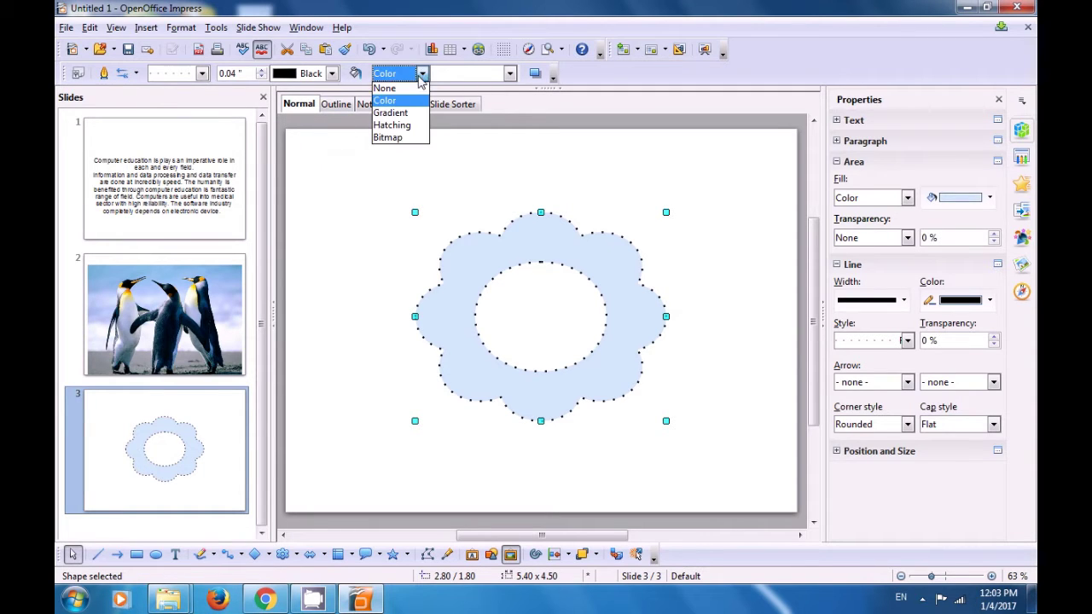
click(394, 143)
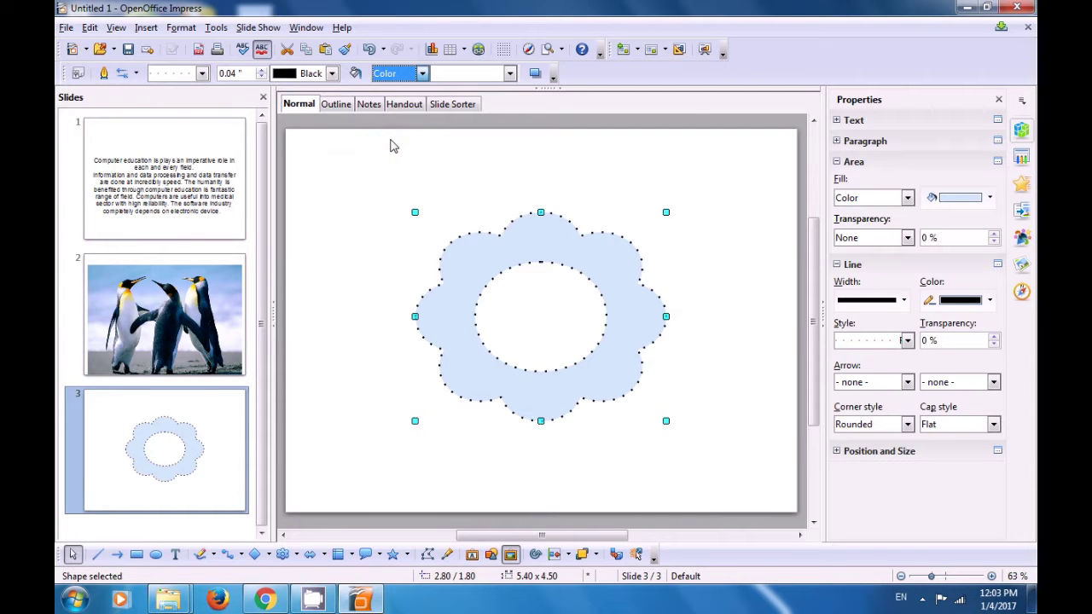
click(509, 74)
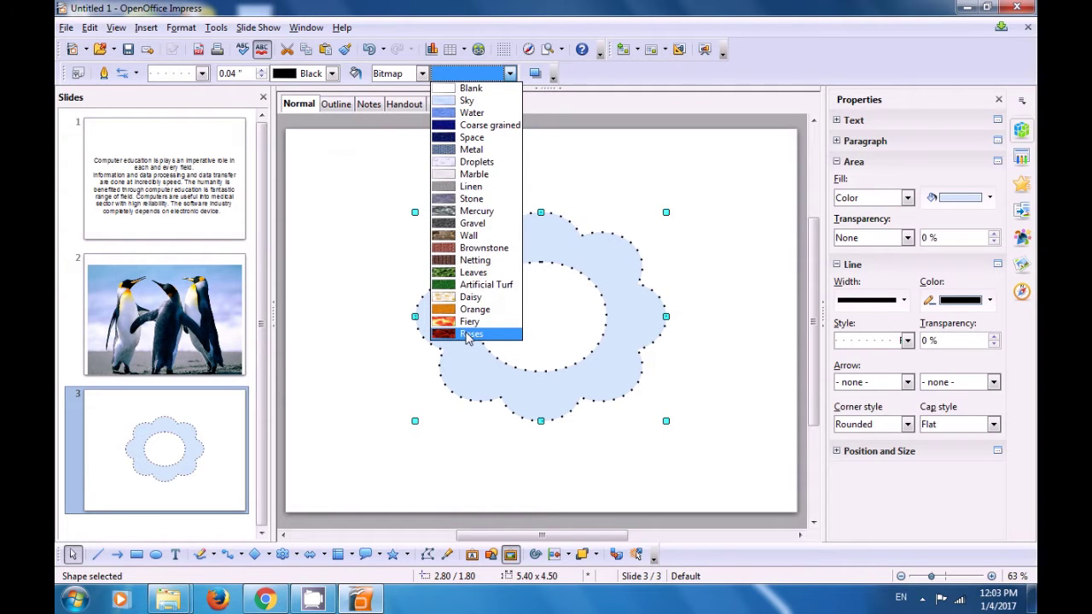
click(467, 335)
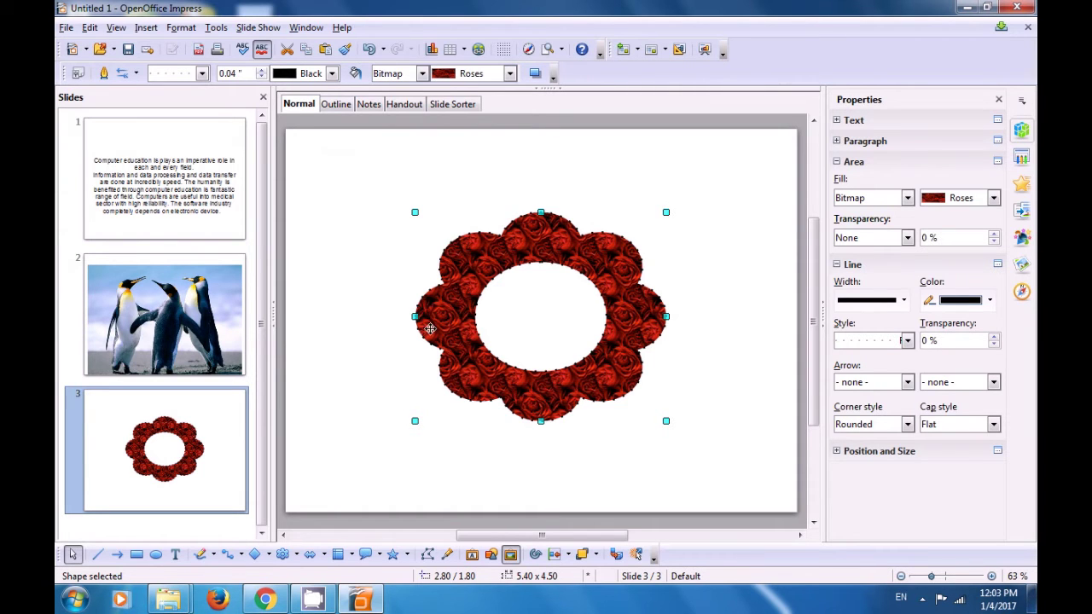
click(358, 315)
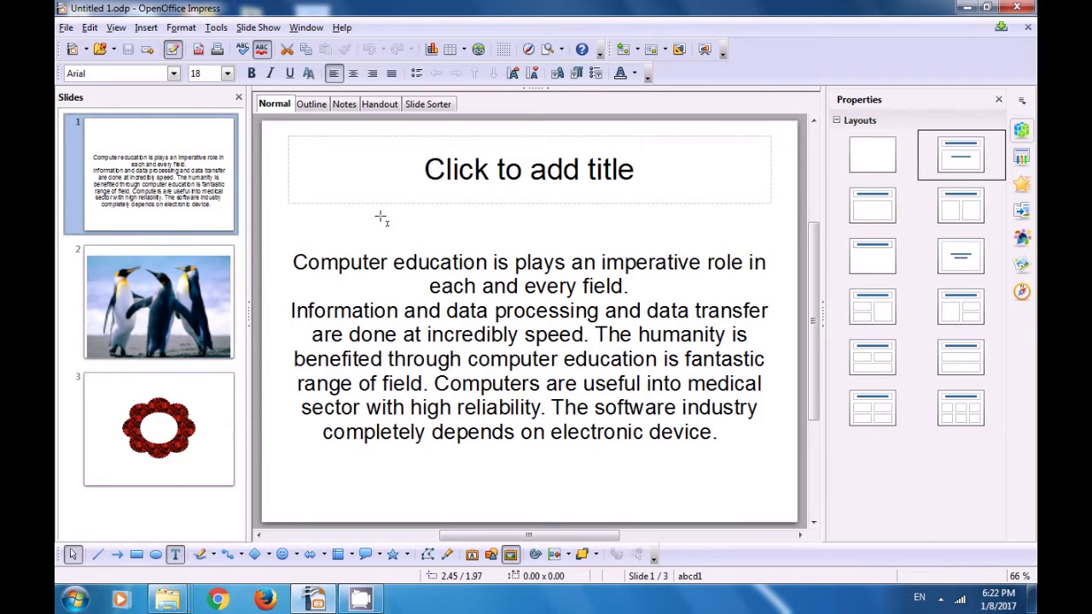
Start the Letter wizard and choose a formal personal letter with the Office page design, continuing to the printed items
click(67, 28)
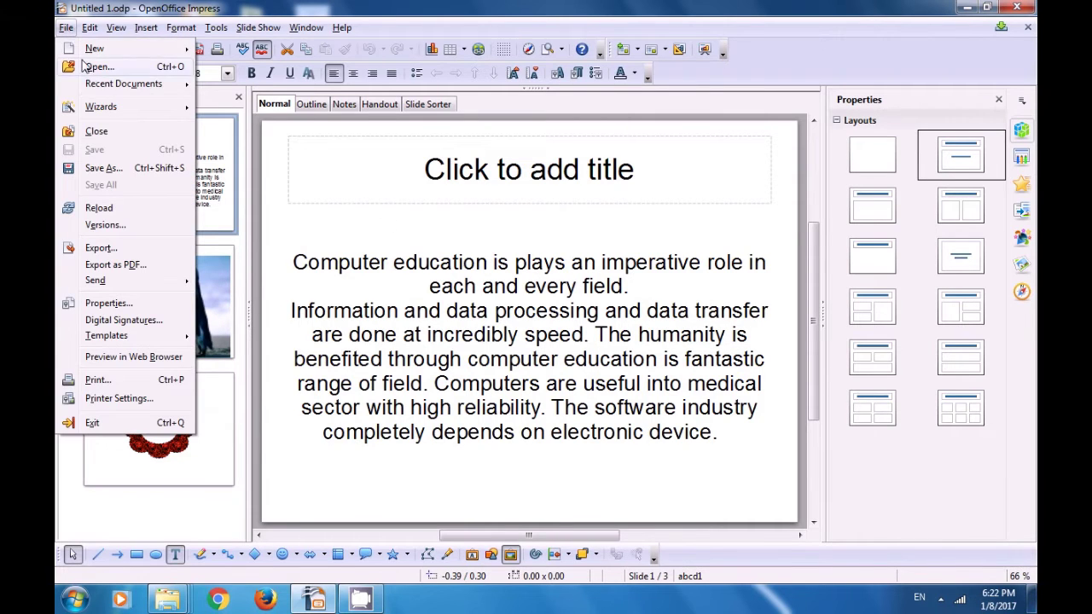
mouse_move(96, 109)
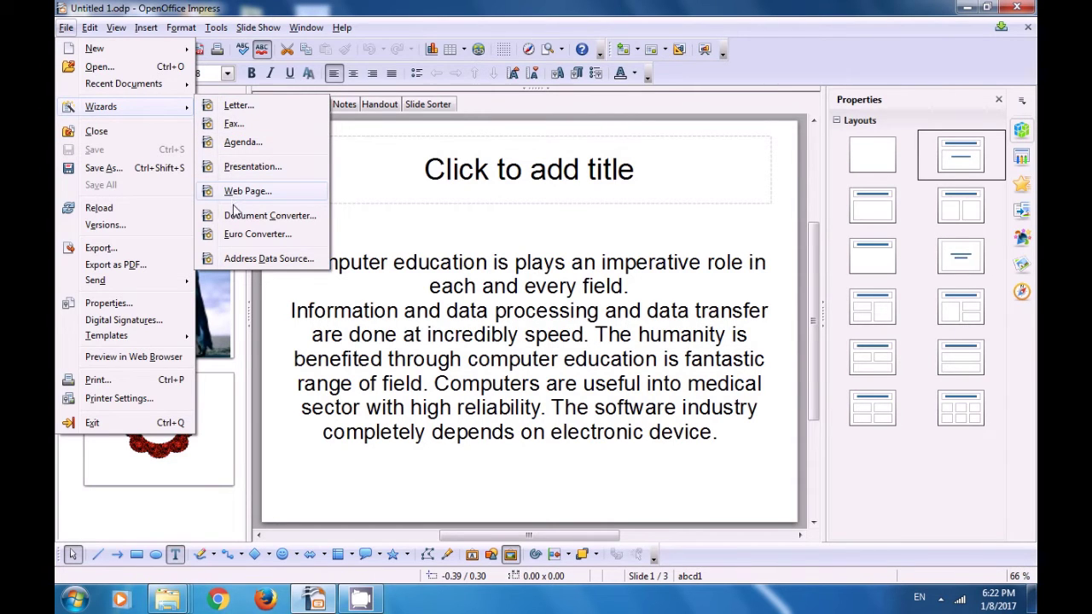
click(240, 115)
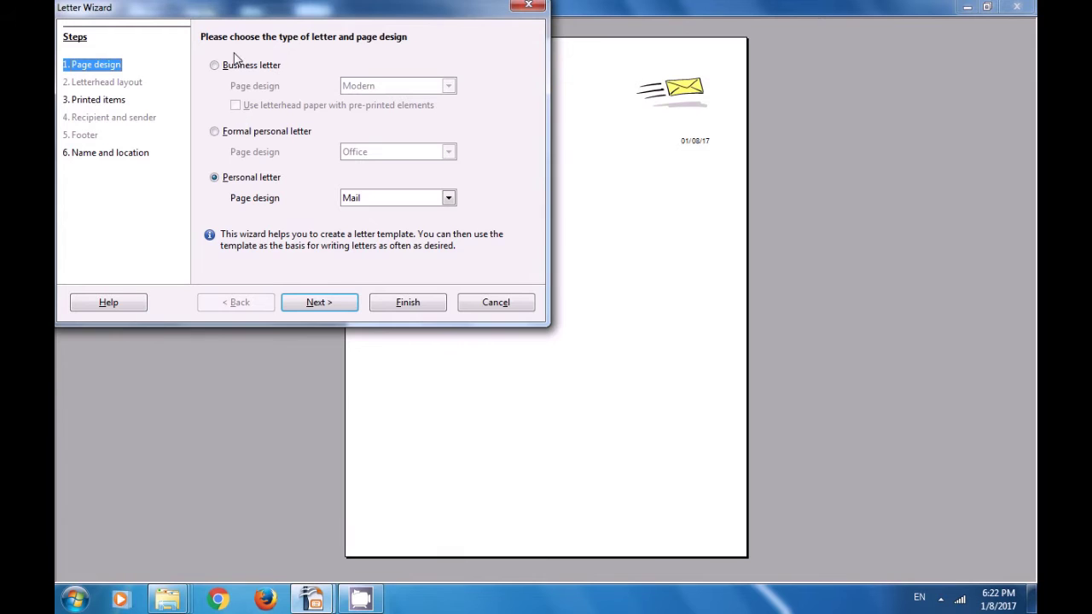
drag(278, 8, 424, 32)
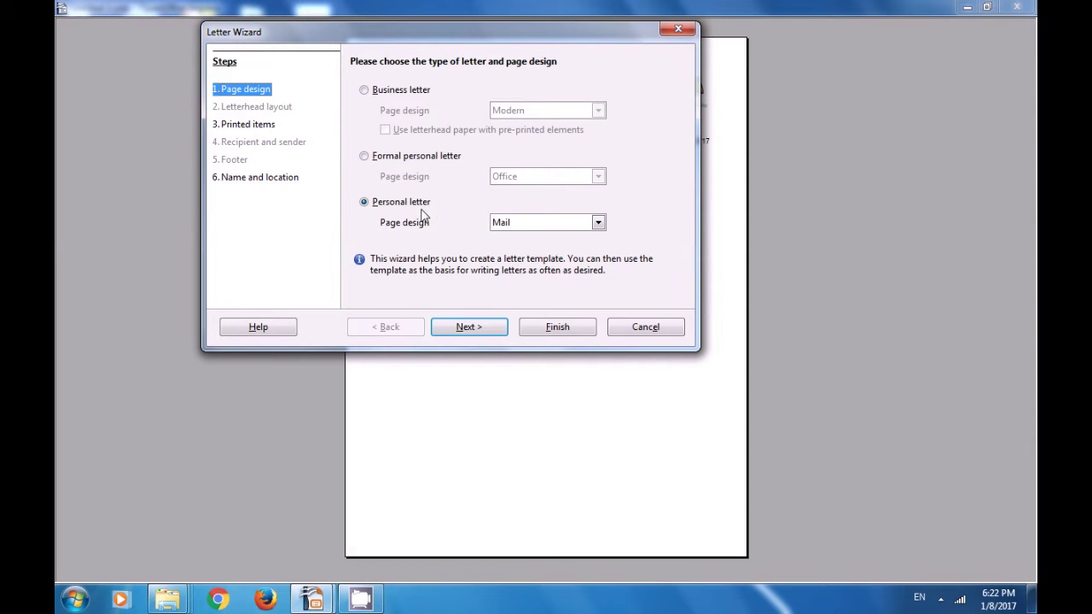
click(364, 158)
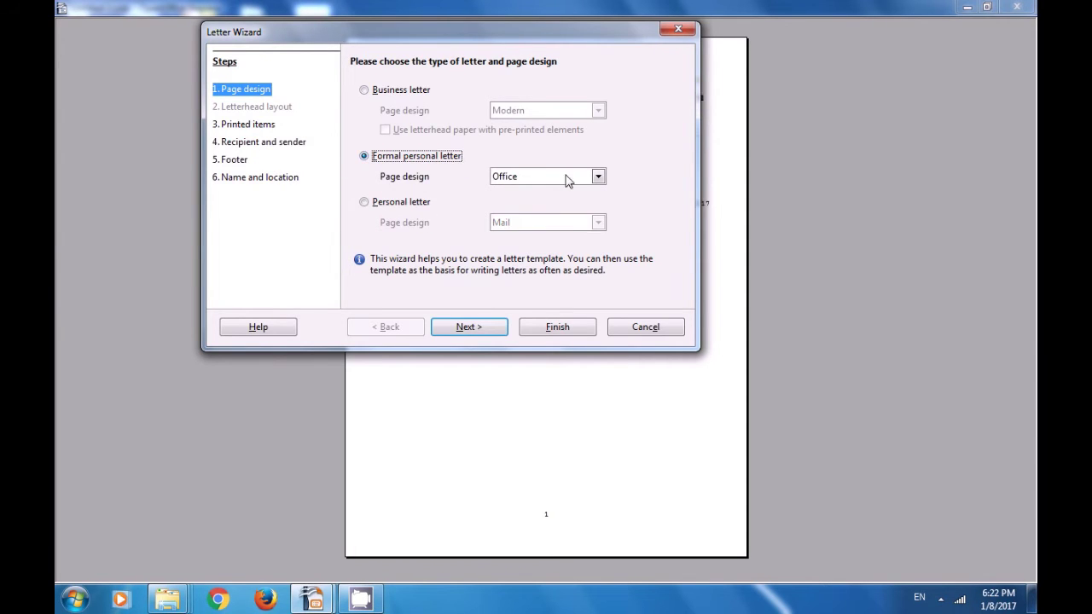
click(598, 176)
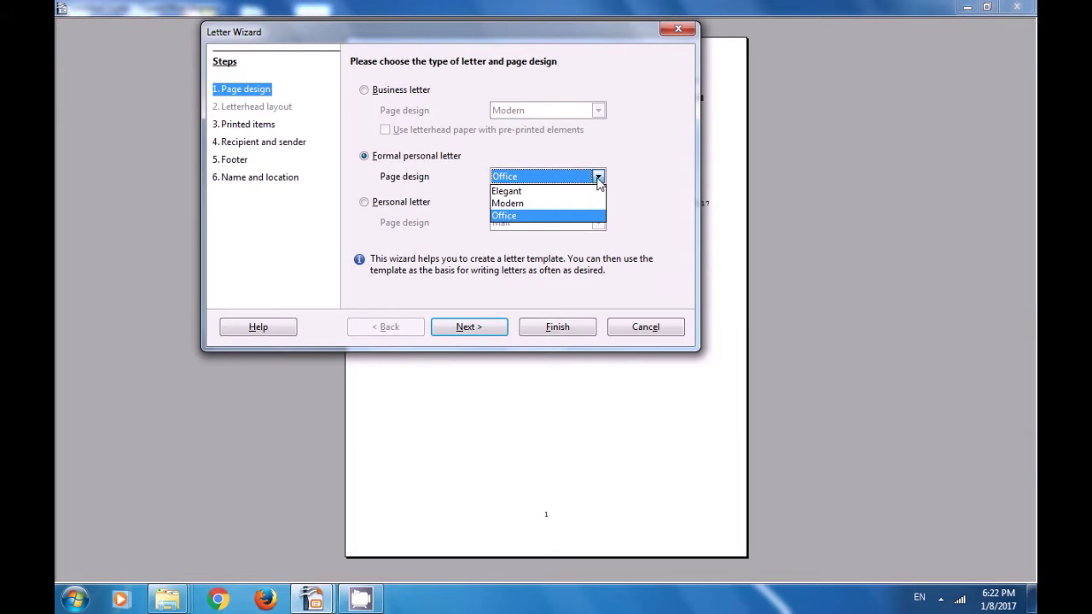
click(539, 216)
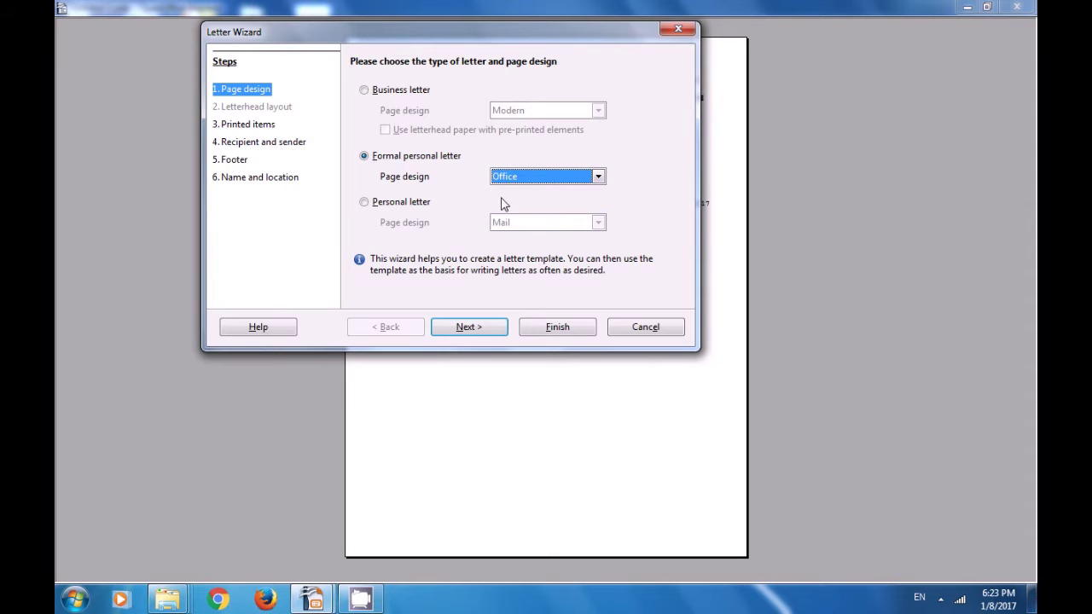
click(471, 328)
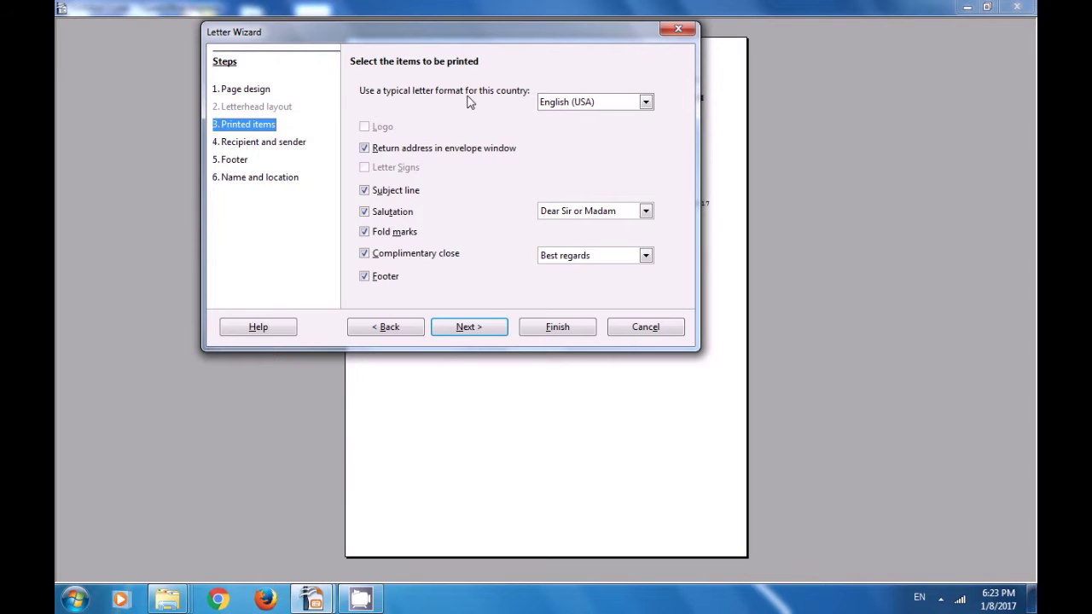
Set the letter format to English (USA), the salutation to Hello and the complimentary close to Best regards
click(648, 103)
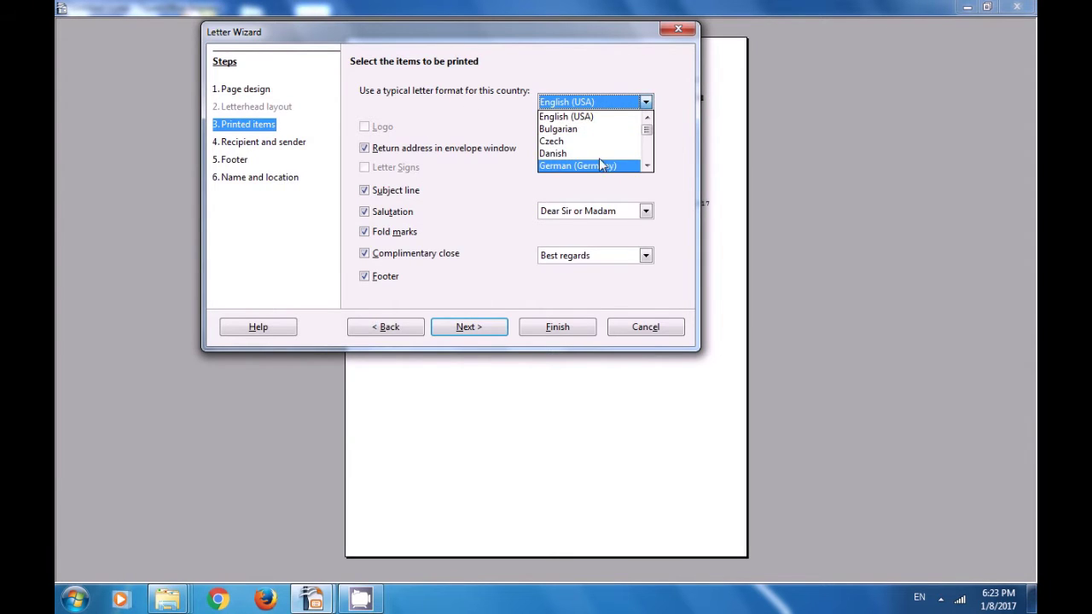
click(589, 117)
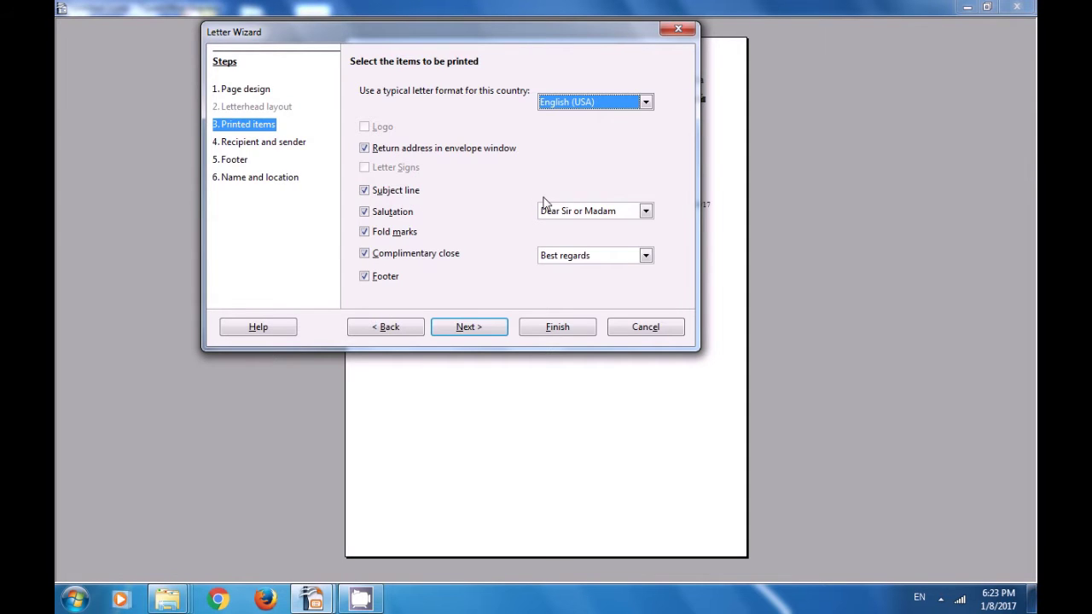
click(645, 212)
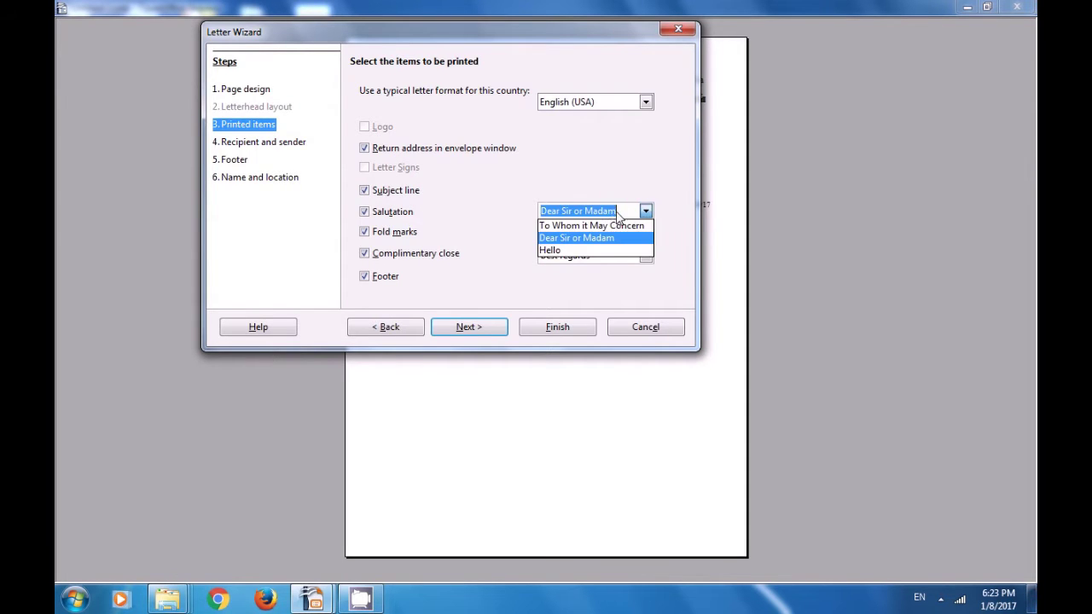
click(591, 251)
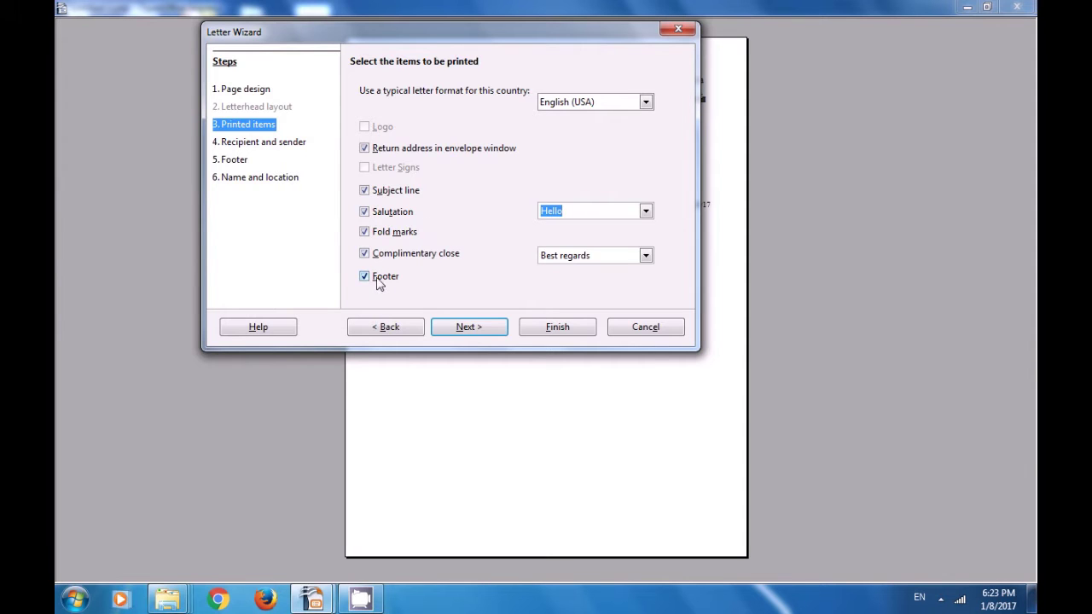
click(646, 256)
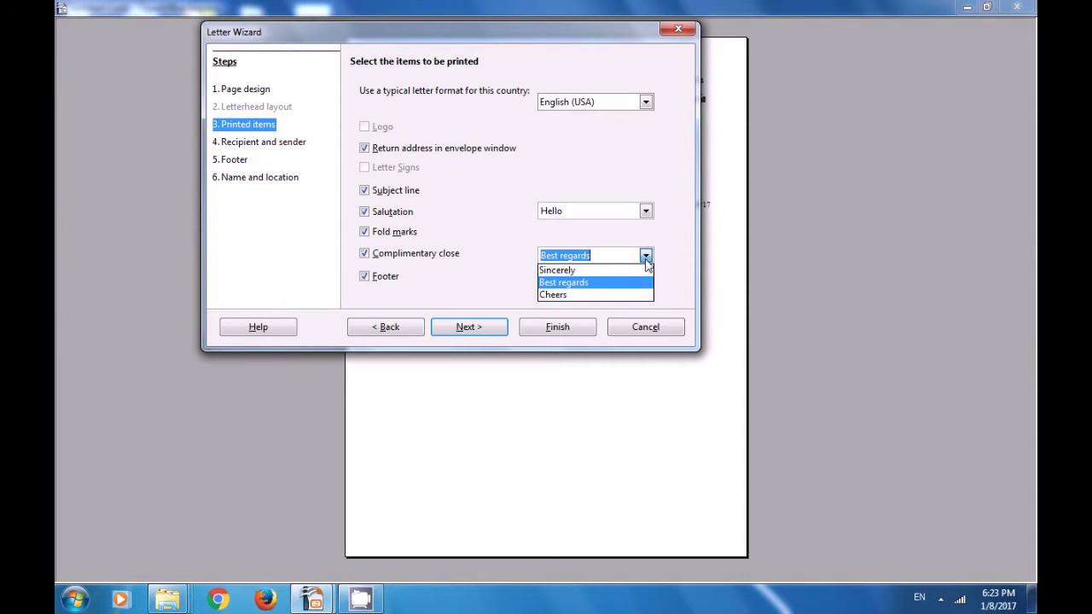
click(591, 285)
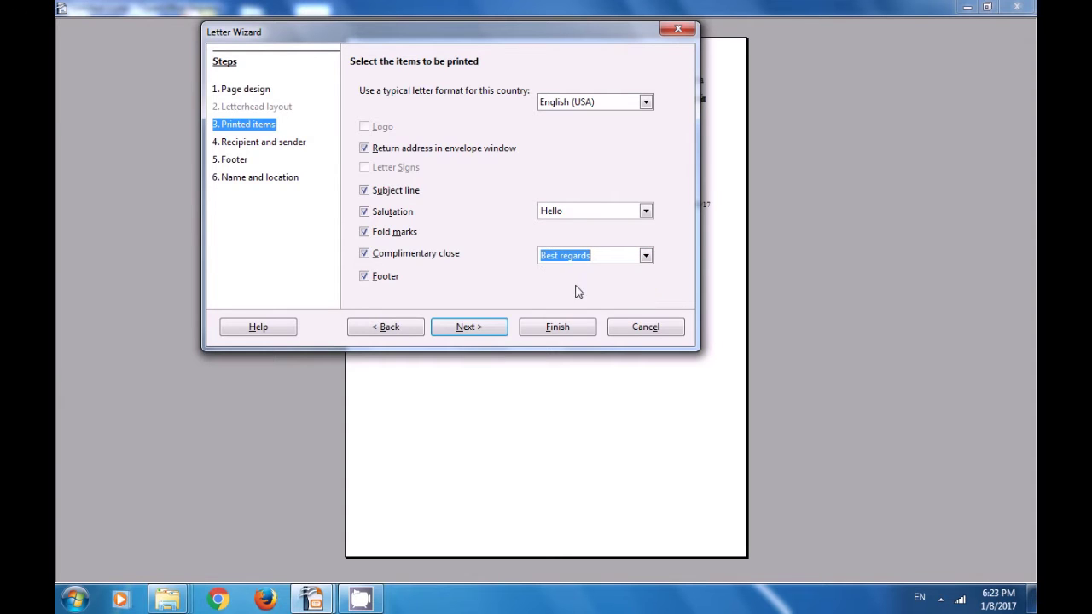
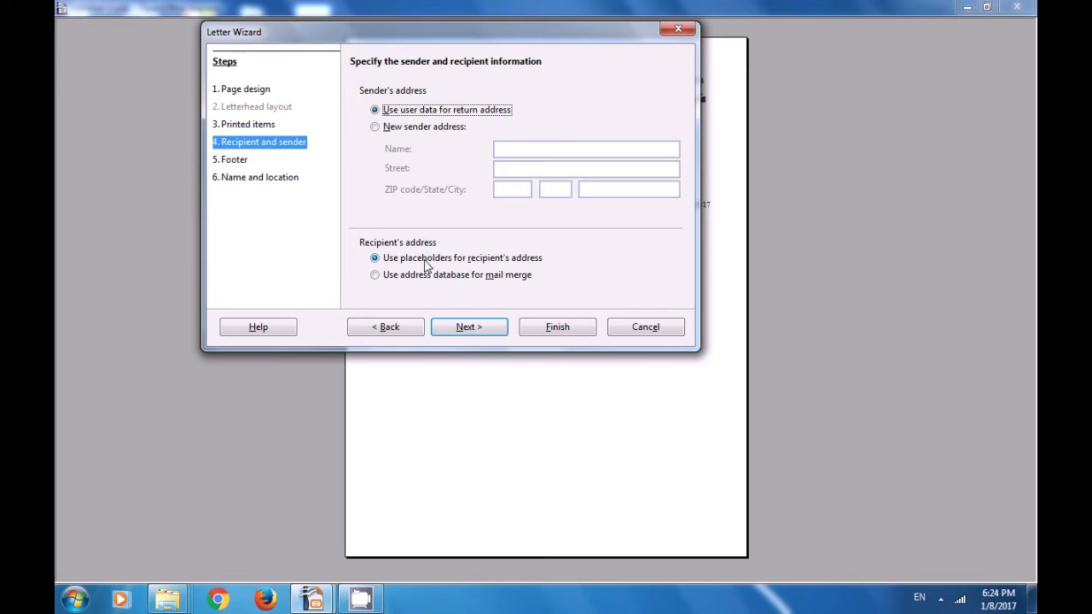
Use placeholders for the recipient's address and enter "computer shiksha" as the footer text with the page number included
click(375, 275)
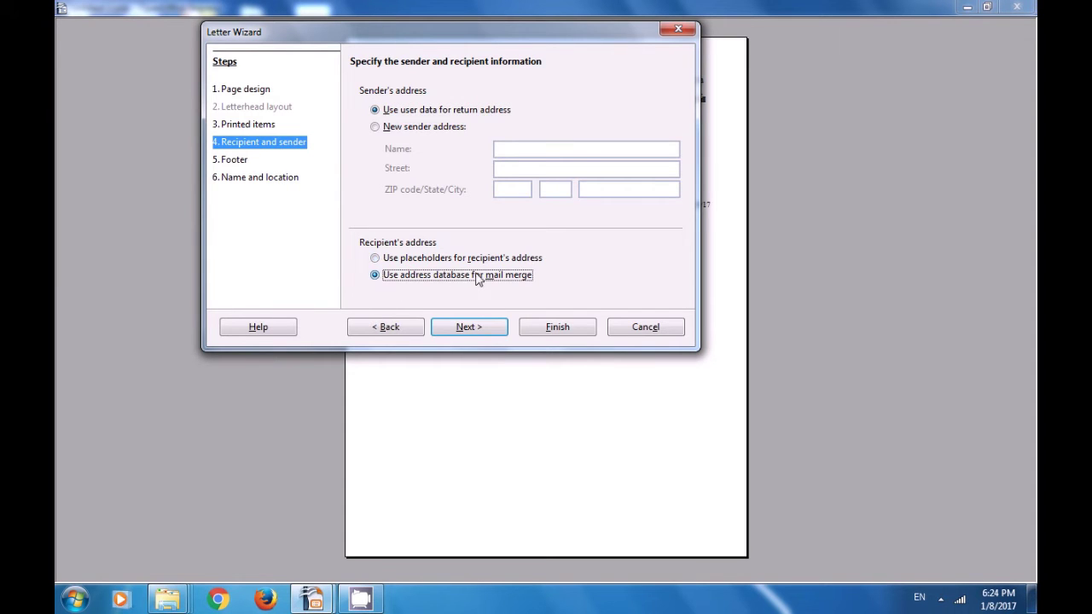
click(375, 260)
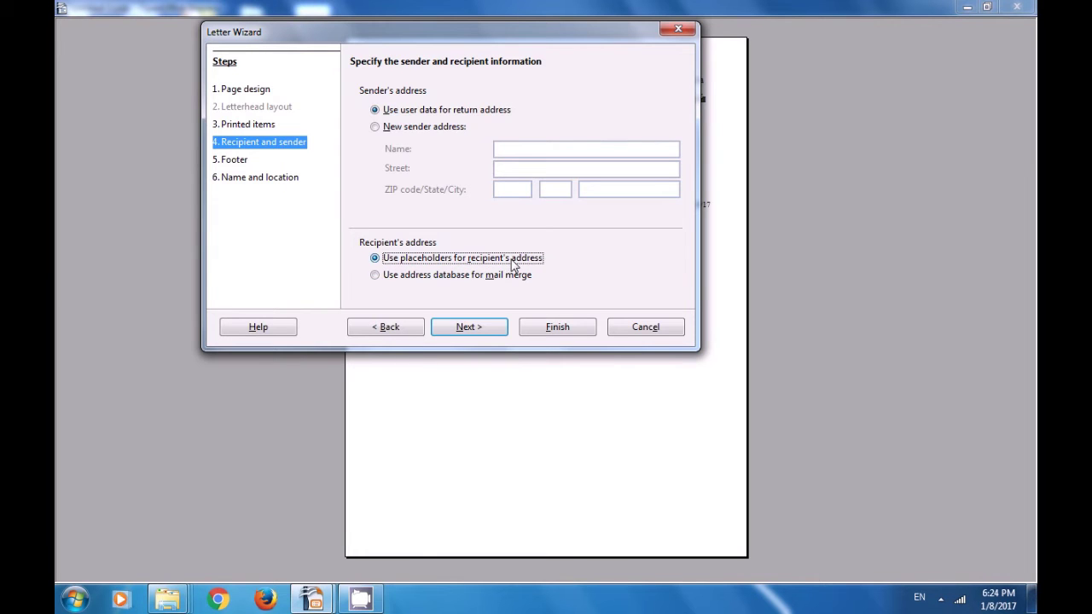
click(469, 331)
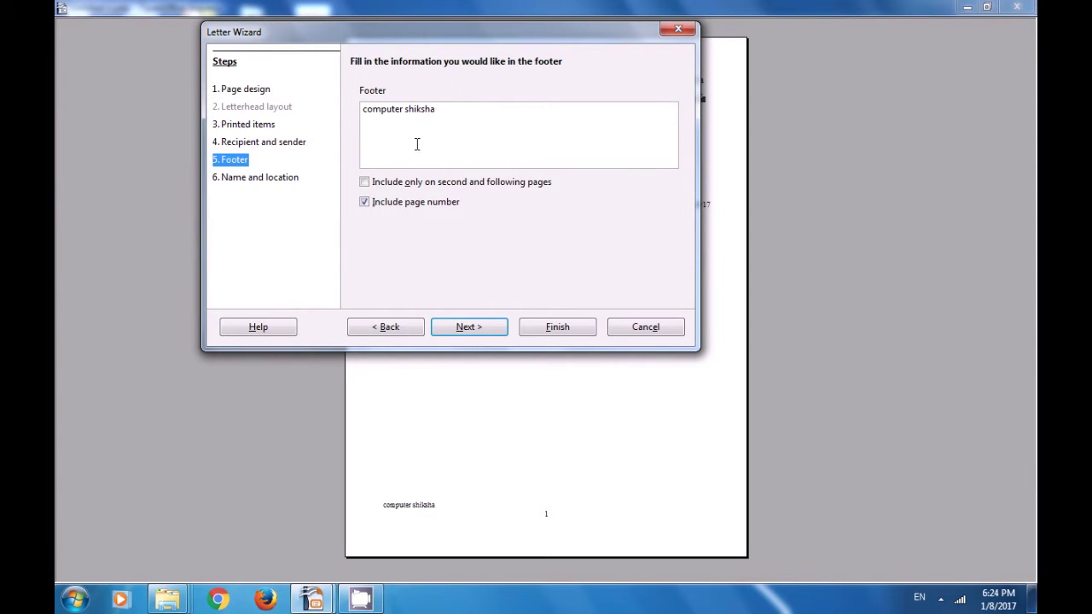
click(472, 331)
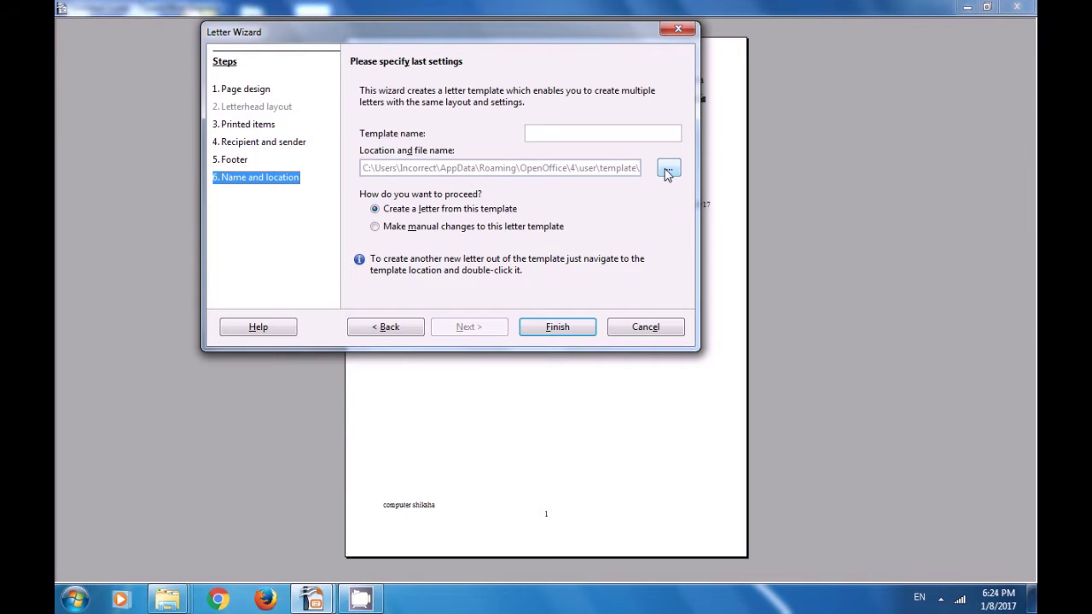
Finish the wizard with manual changes to the letter template, overwriting the existing file and opening a copy of it
click(375, 227)
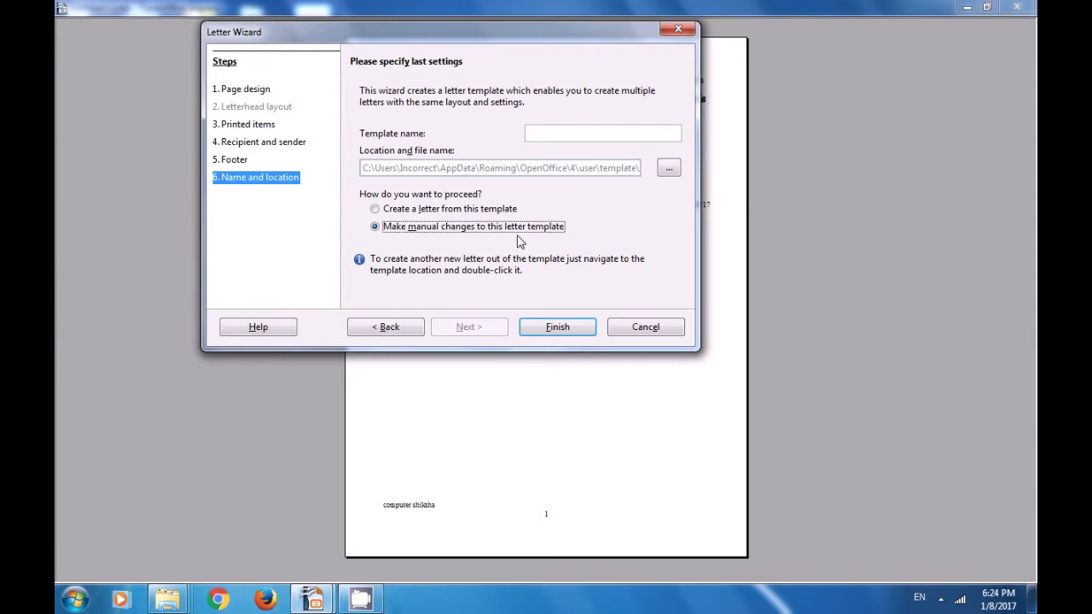
click(559, 327)
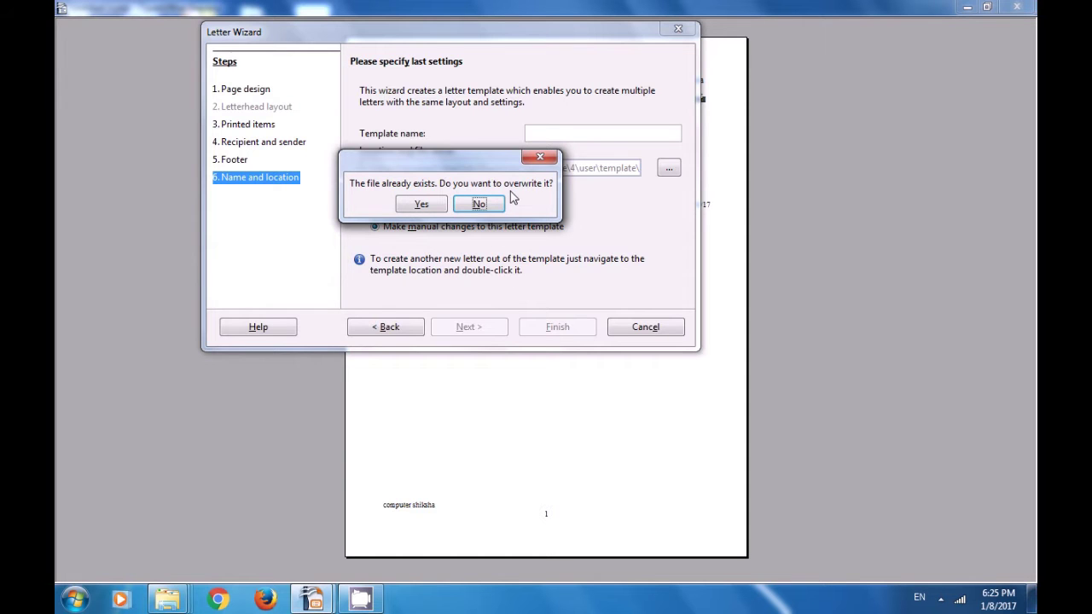
click(421, 207)
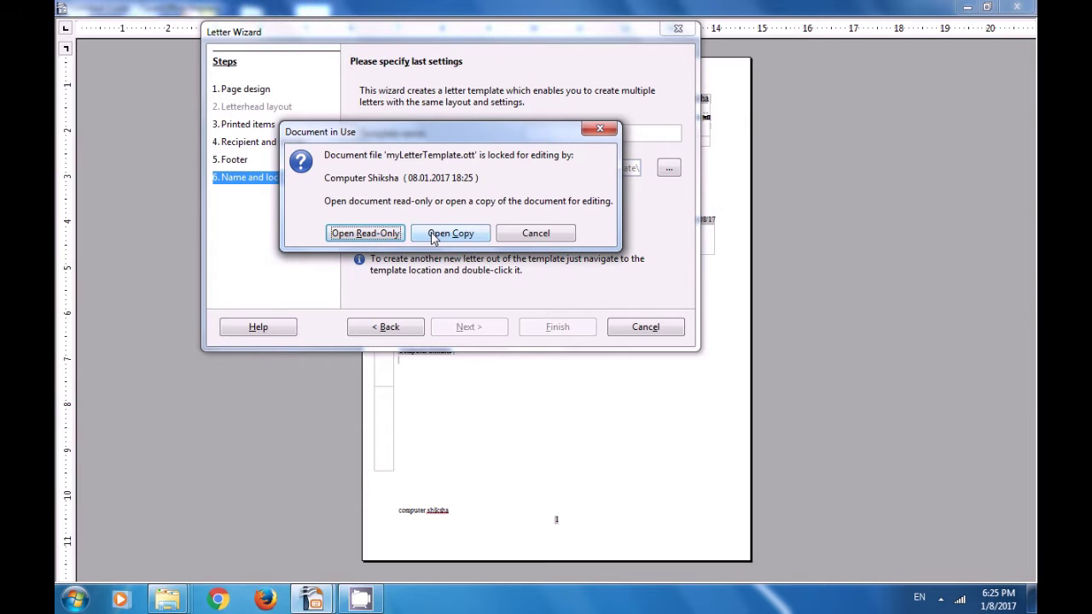
click(448, 234)
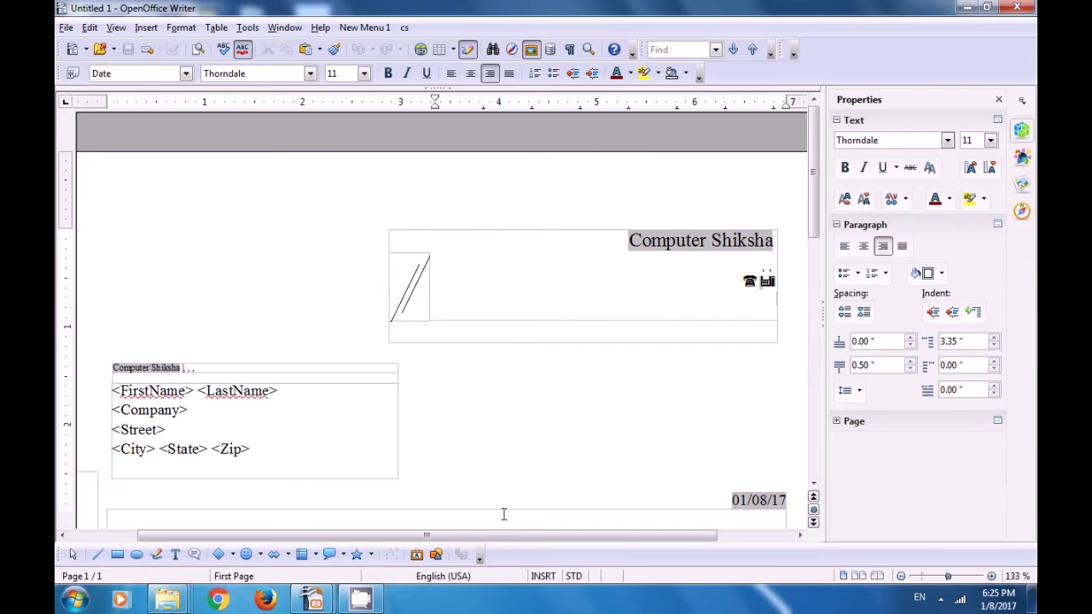
Examine the letter's letterhead, recipient address, subject, body and closing placeholders, and close the letter document
drag(514, 535, 573, 547)
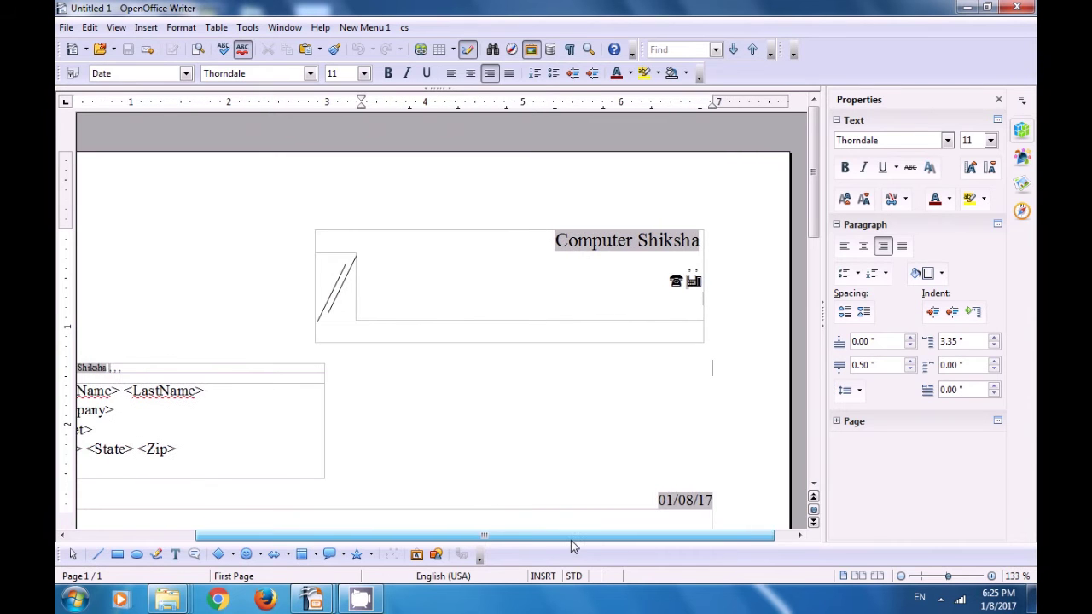
scroll(536, 323, down, 7)
scroll(536, 323, up, 7)
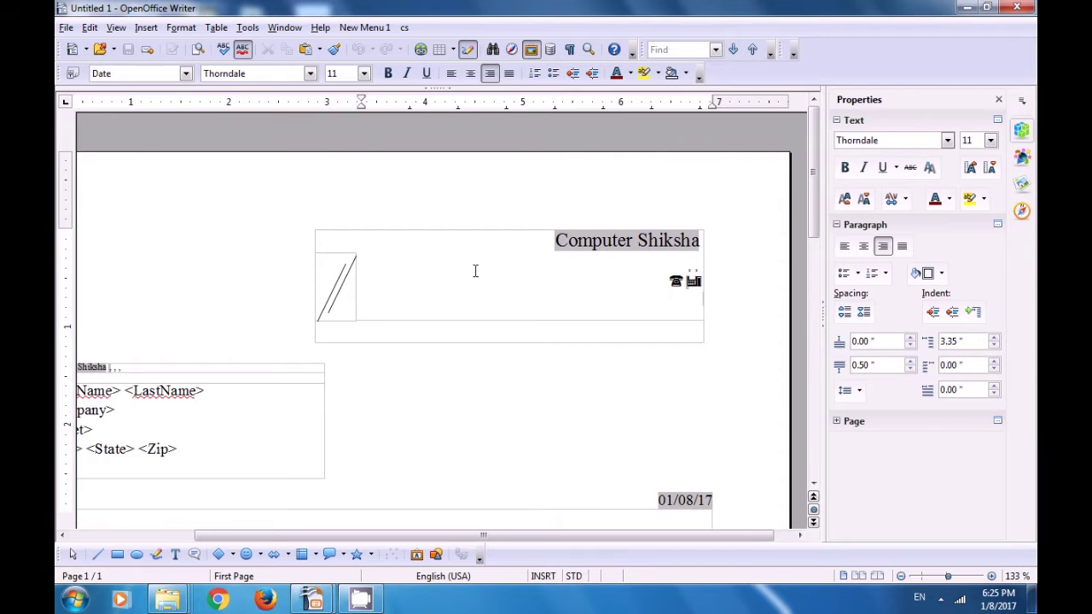
drag(651, 544, 526, 544)
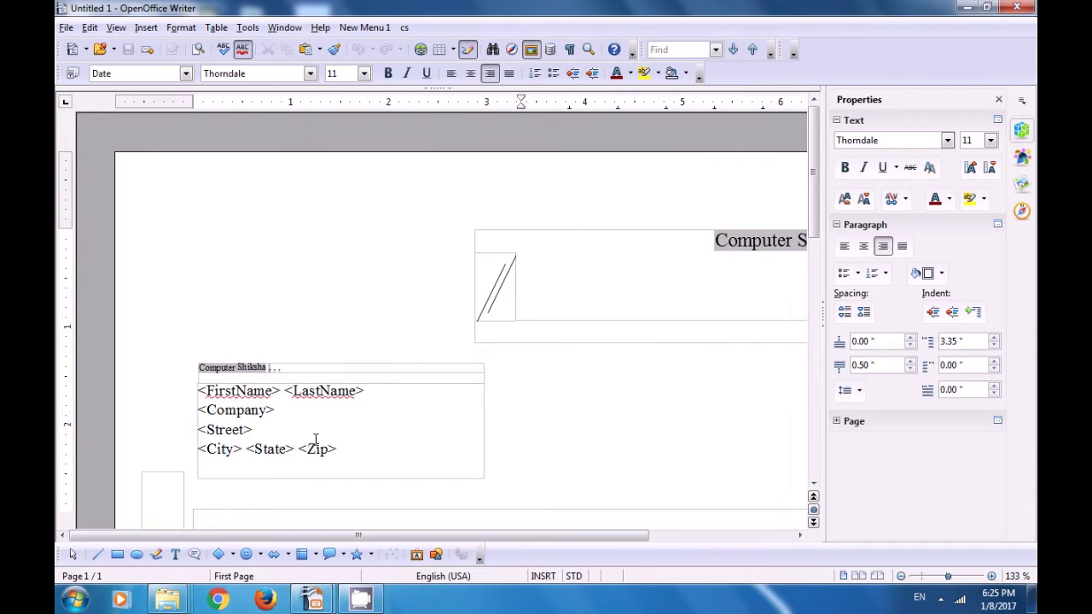
scroll(389, 391, down, 4)
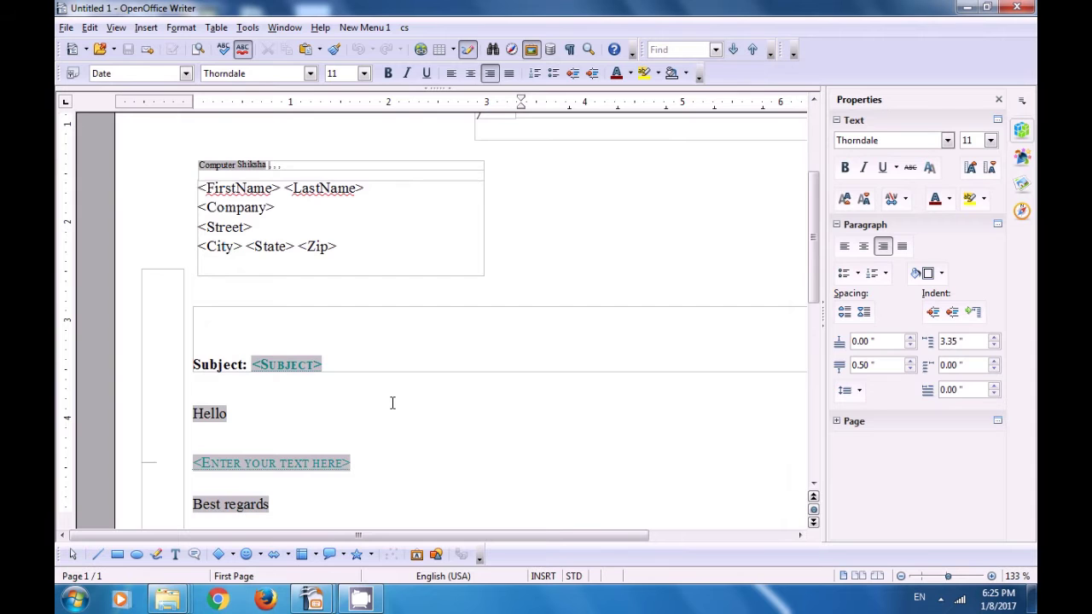
scroll(290, 389, down, 2)
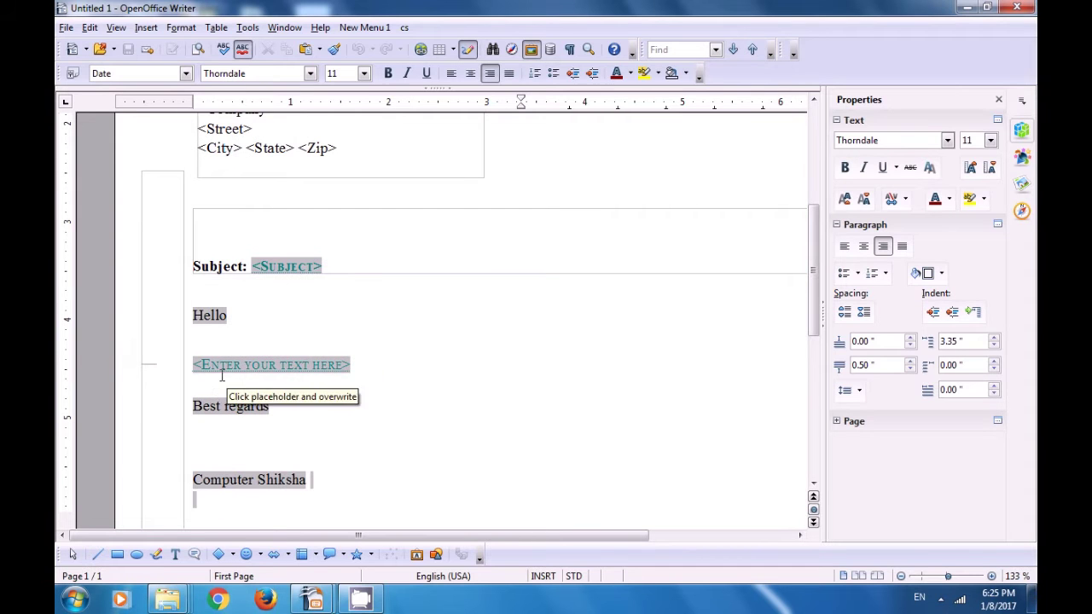
scroll(284, 406, down, 3)
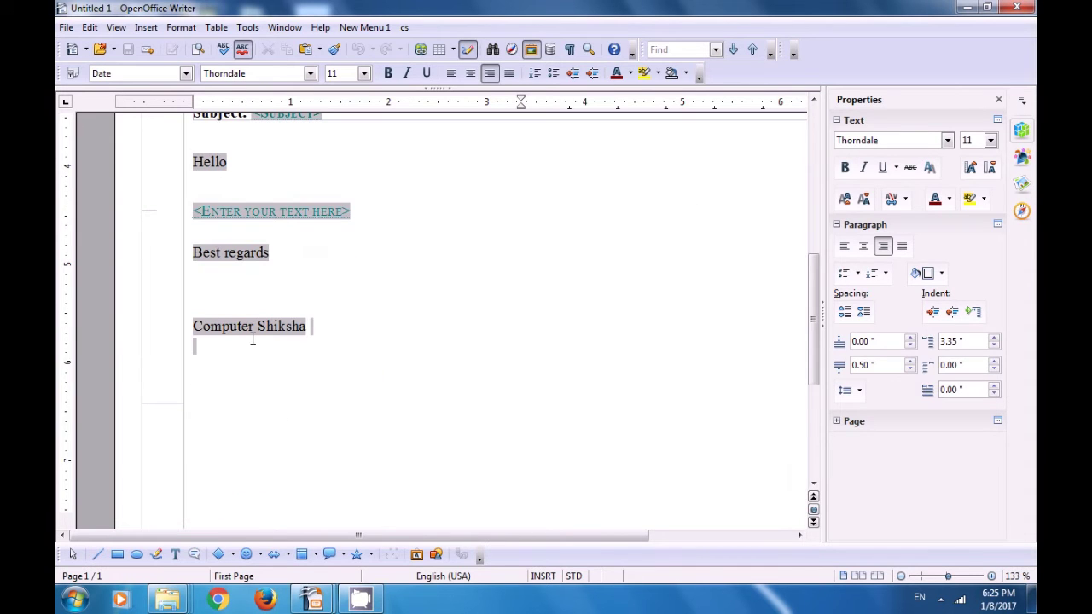
scroll(395, 416, up, 9)
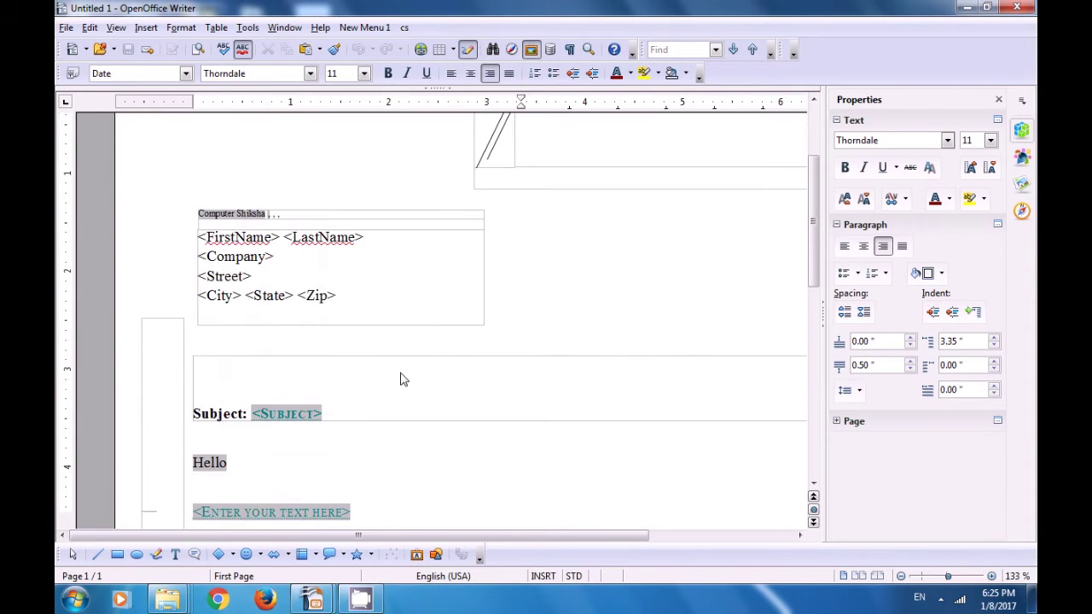
drag(480, 536, 553, 536)
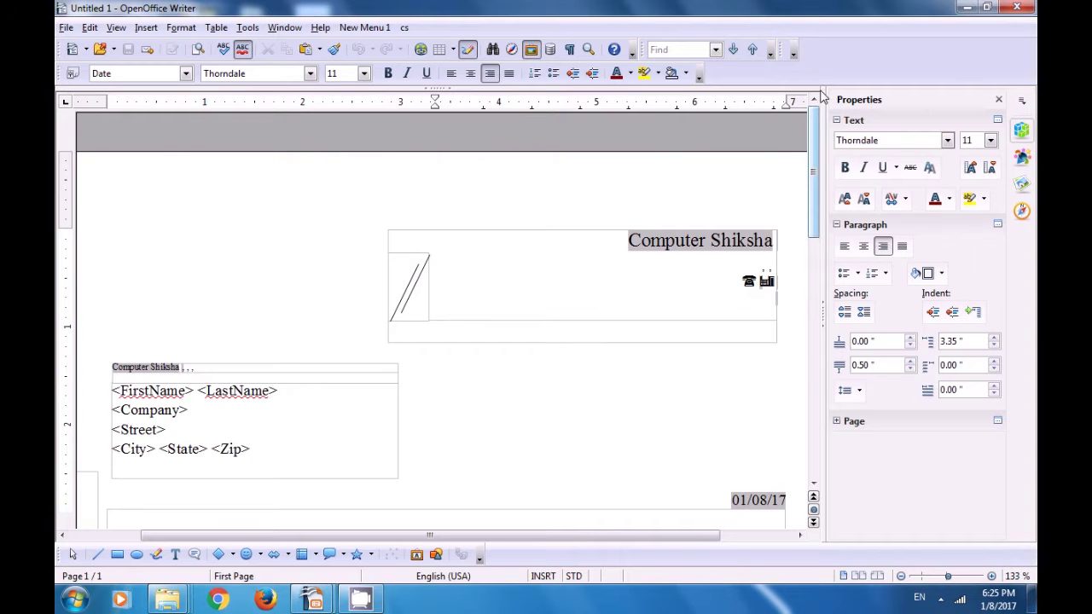
click(1007, 7)
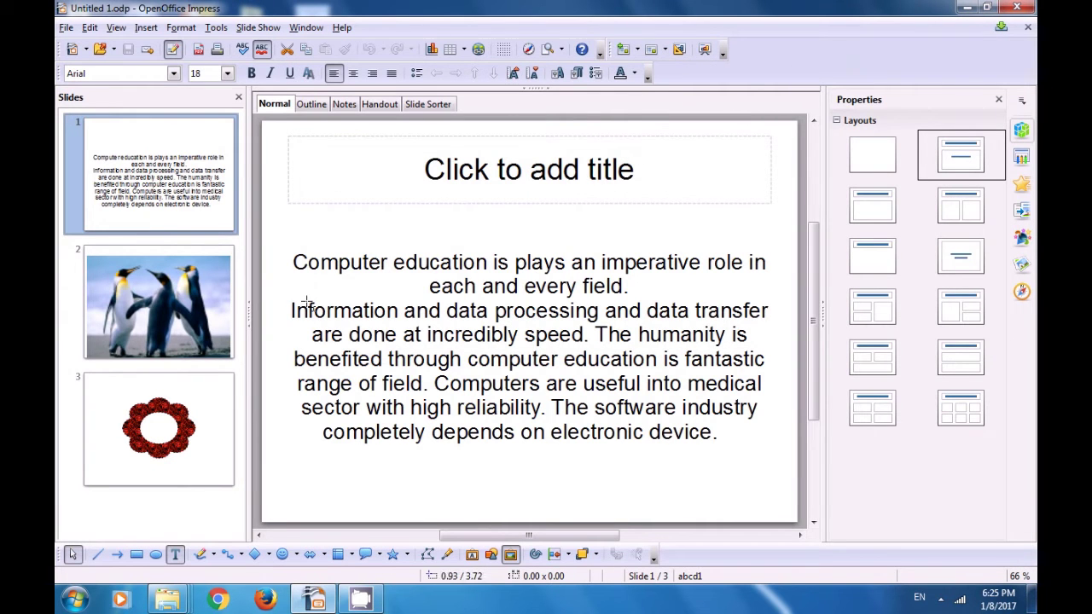
Start the Fax wizard and choose a personal fax with the Fax page design
click(66, 28)
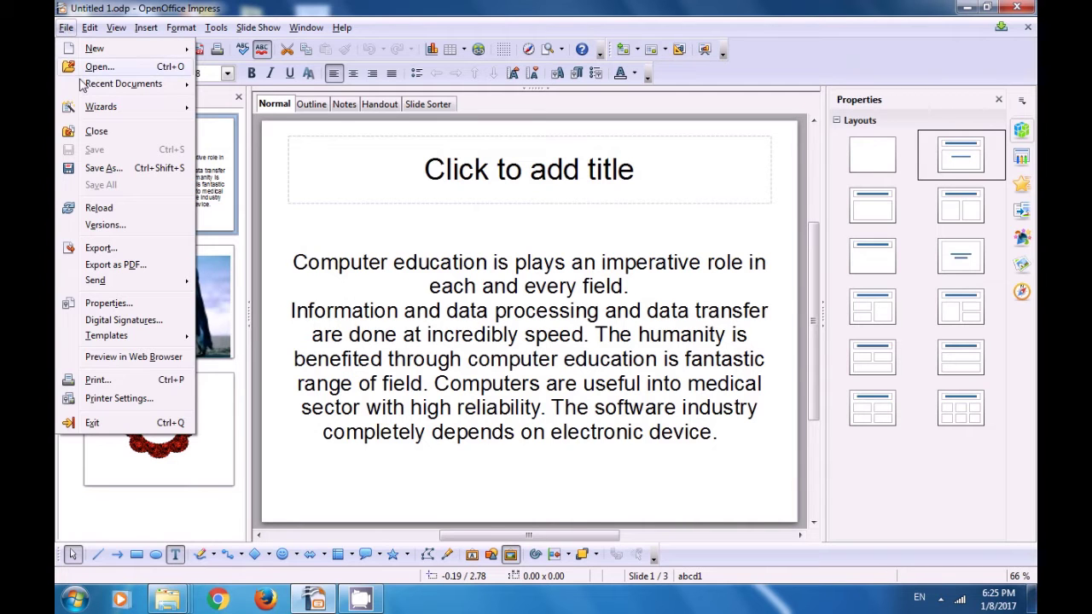
mouse_move(83, 112)
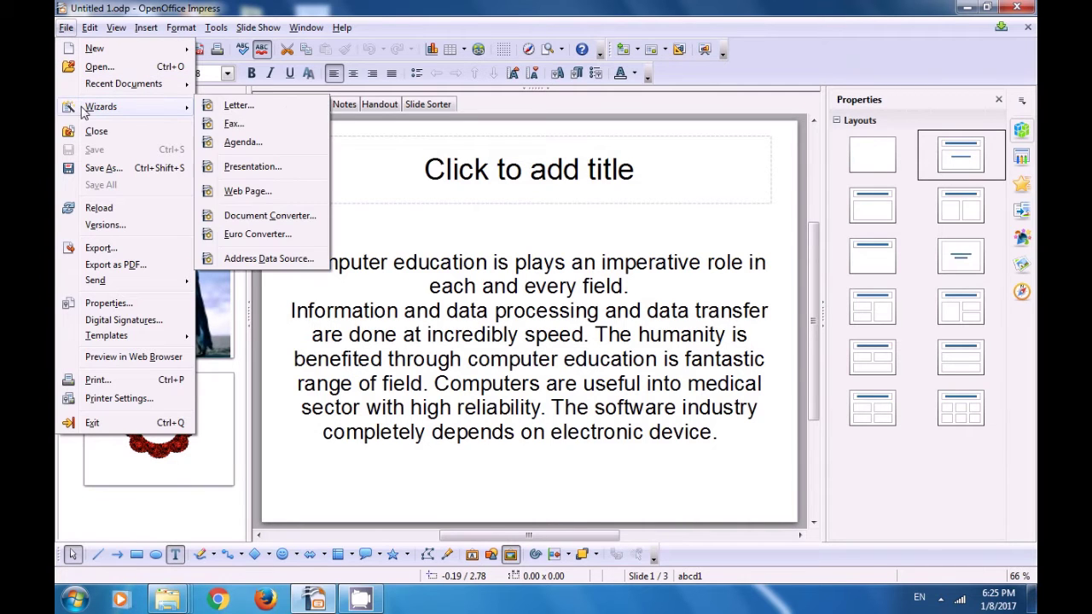
click(227, 125)
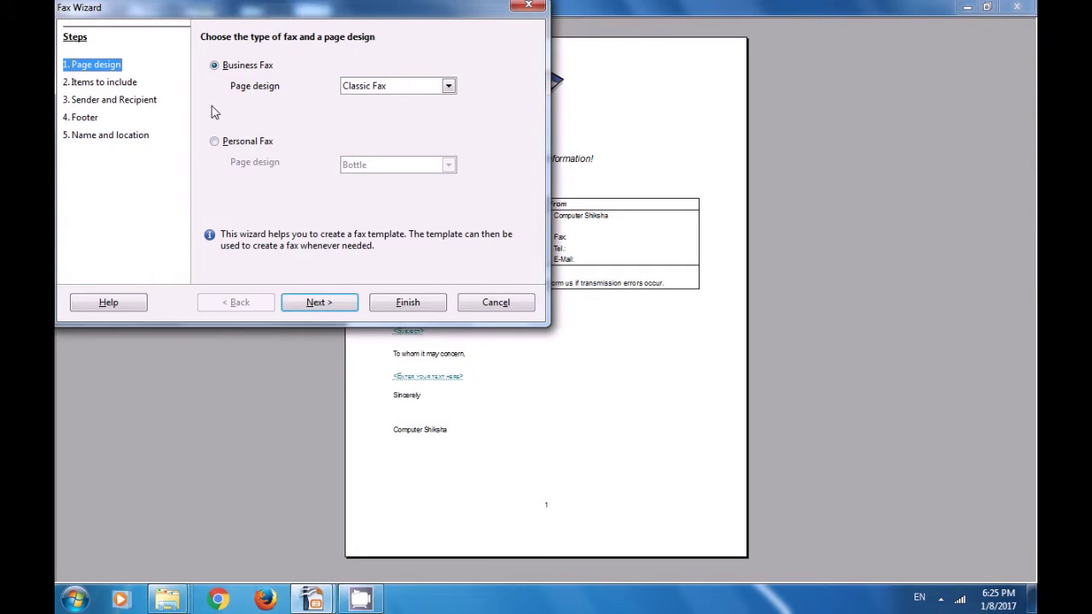
click(448, 86)
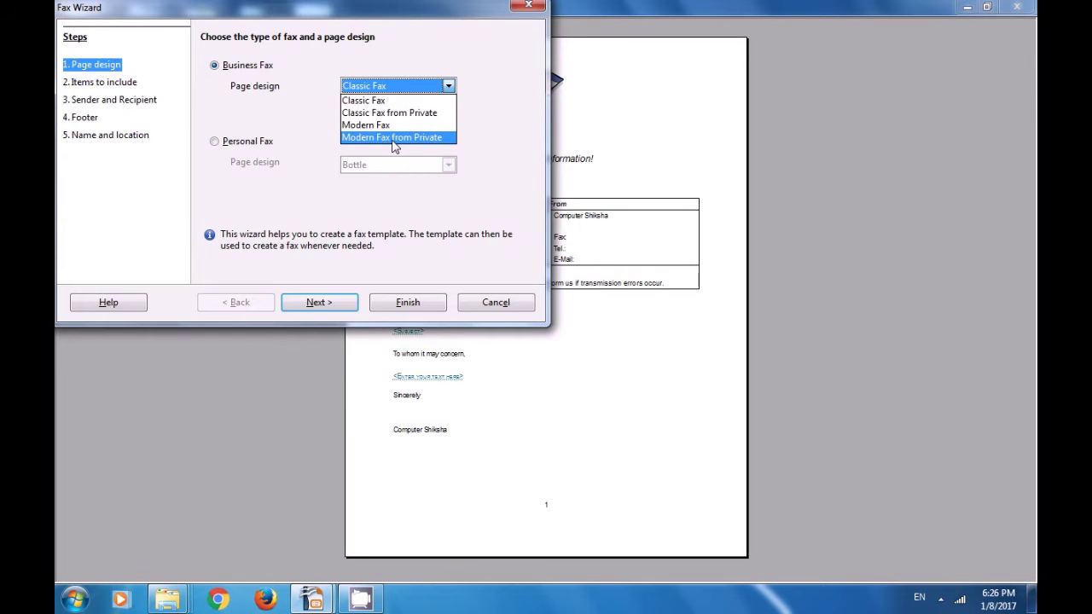
click(309, 208)
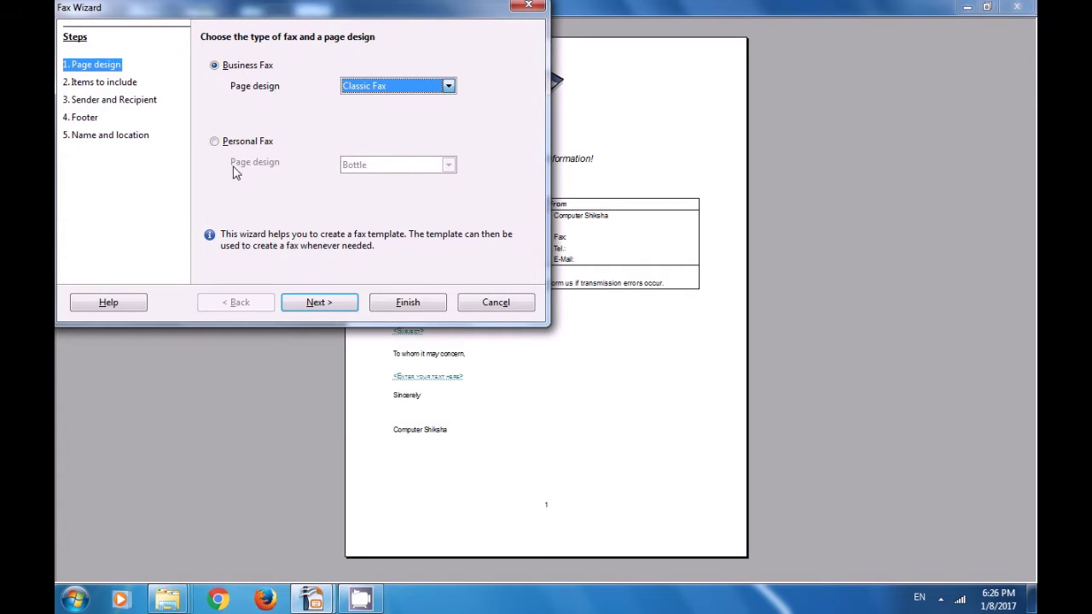
click(214, 141)
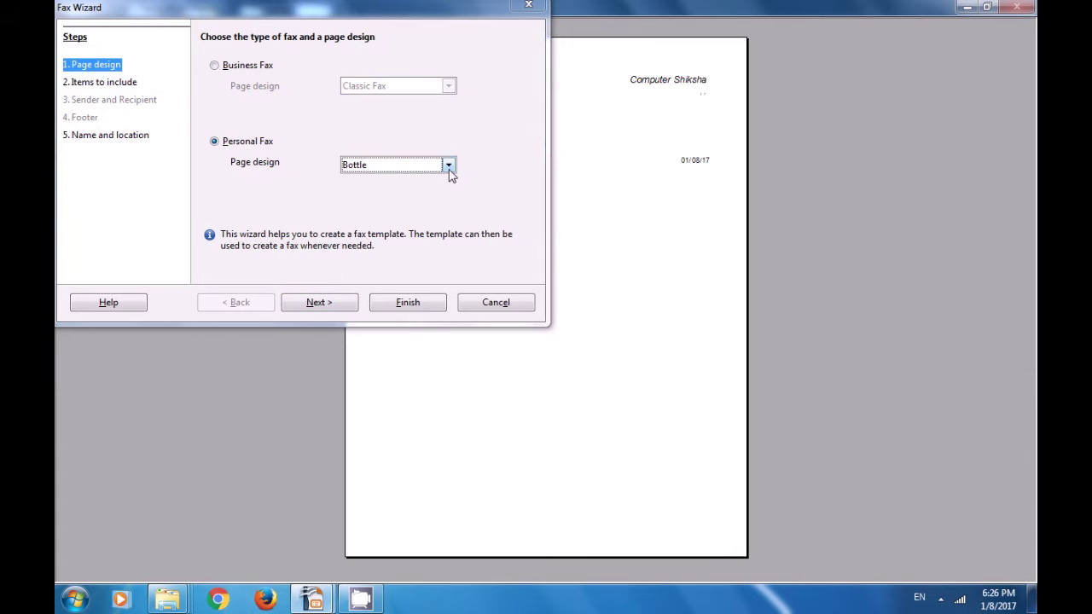
click(448, 166)
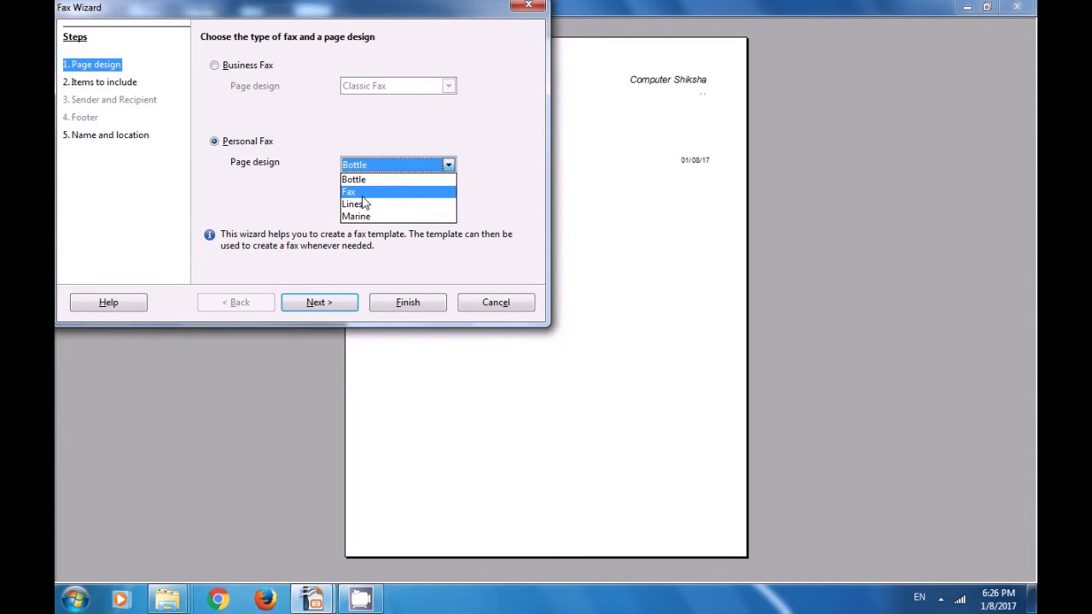
click(326, 203)
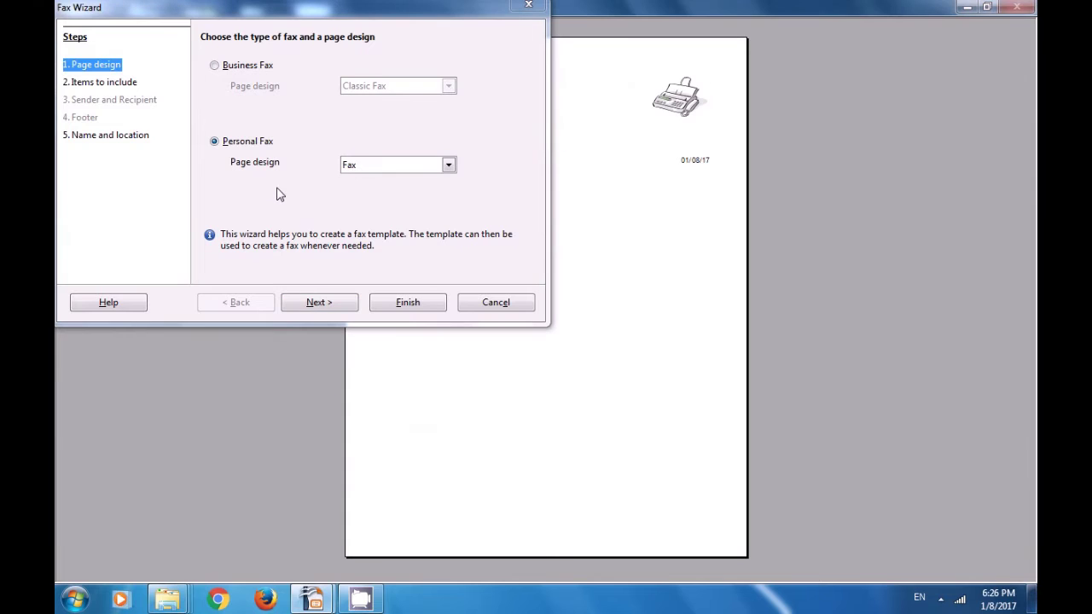
click(319, 309)
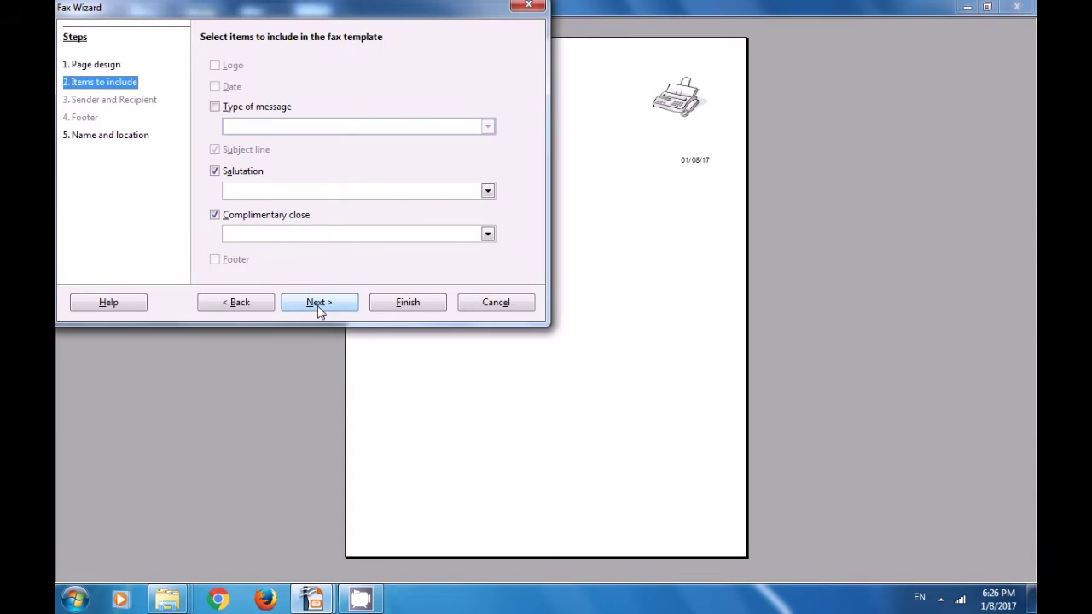
Include the type of message in the fax template and enter "hello" as its text
click(215, 108)
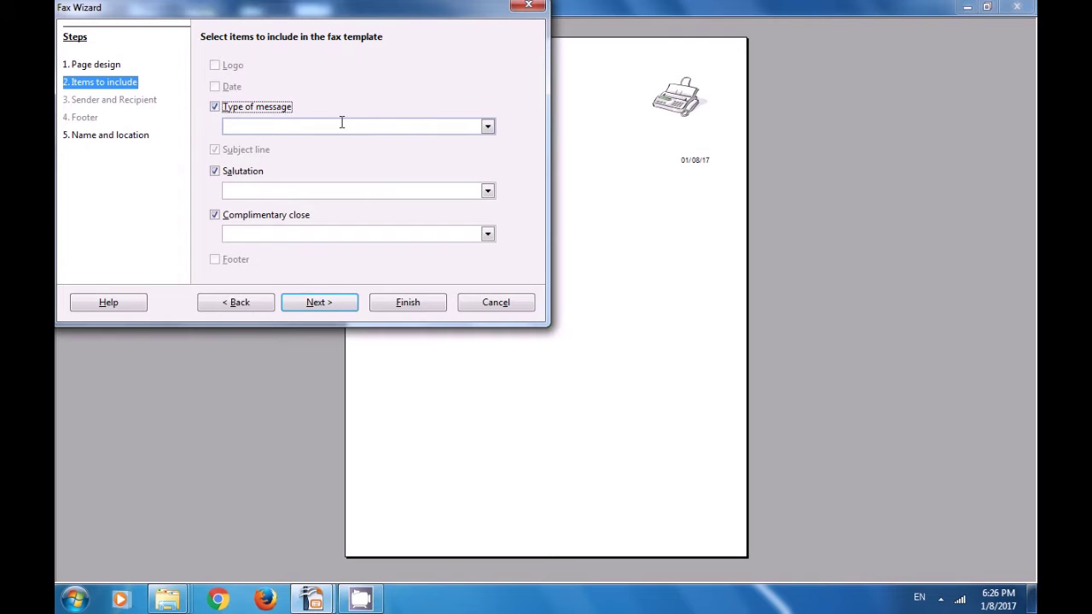
click(299, 128)
click(488, 128)
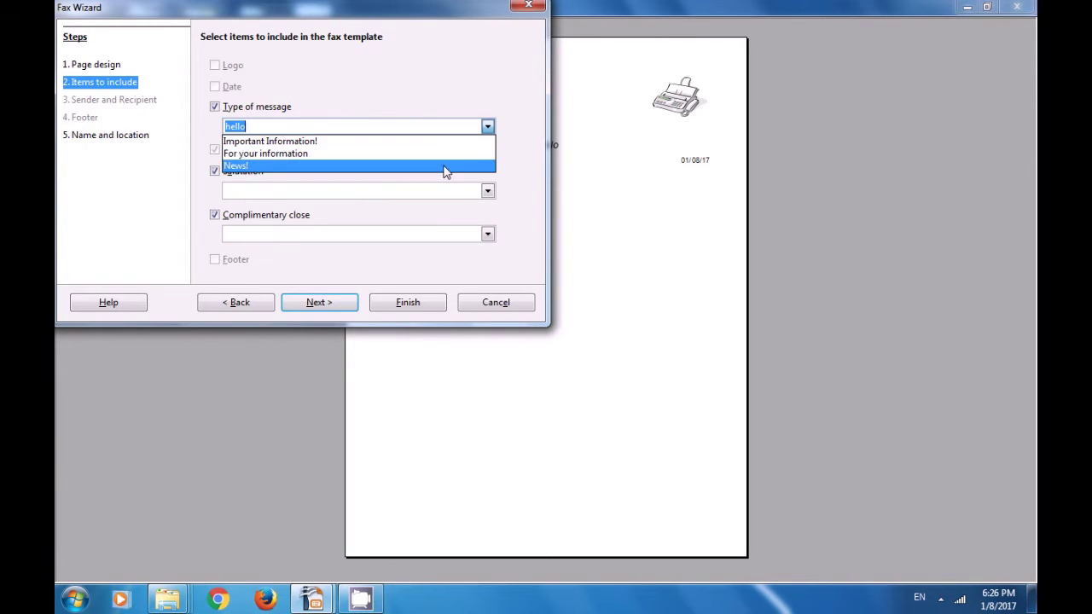
click(445, 116)
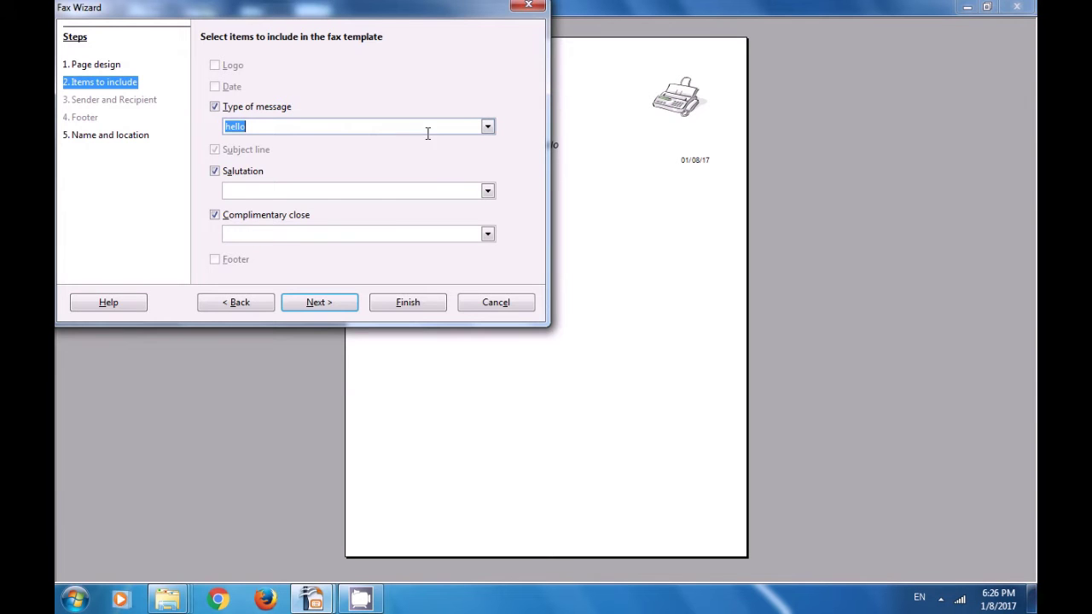
Set the fax salutation to "To whom it may concern," and the complimentary close to "Yours faithfully"
click(488, 191)
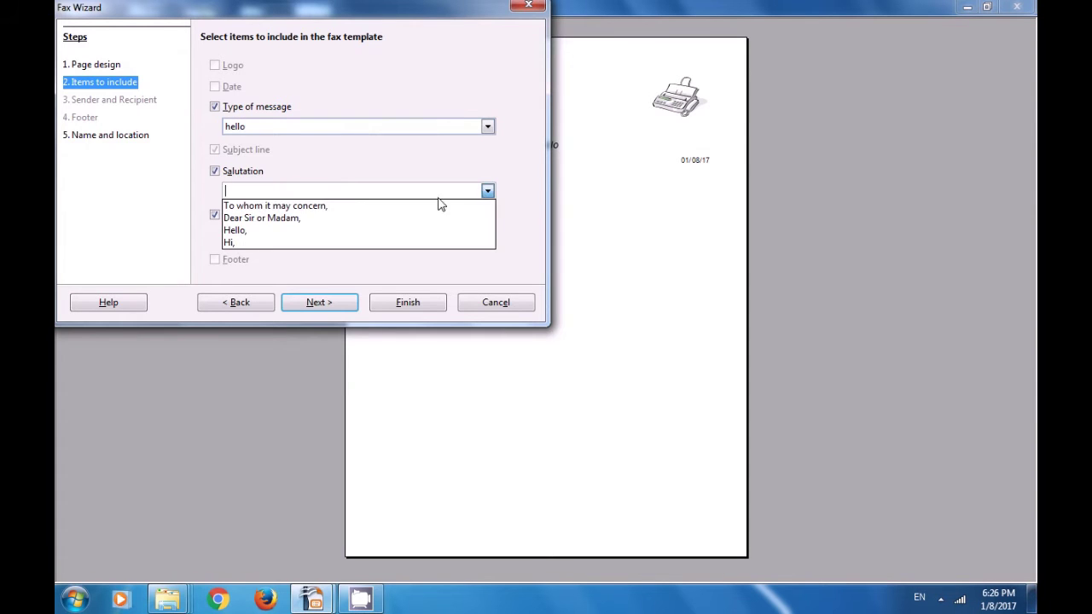
click(395, 206)
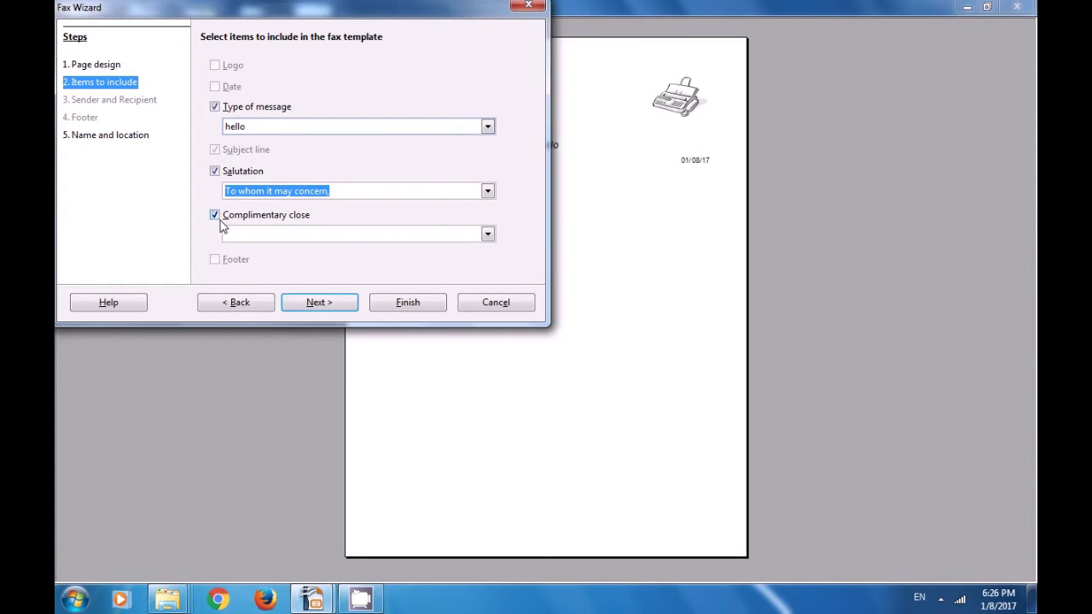
click(480, 235)
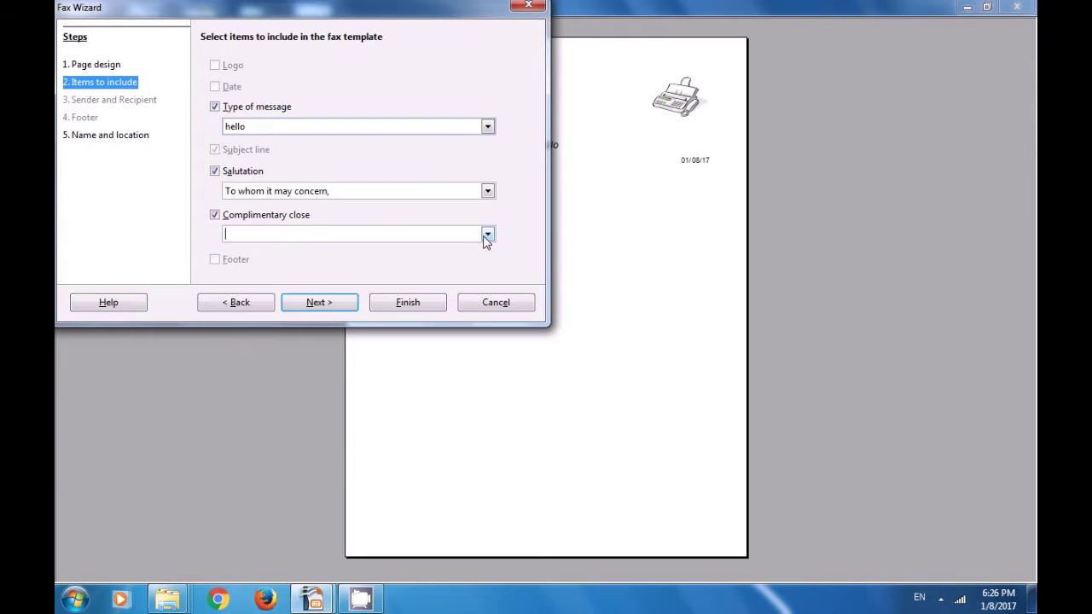
click(486, 236)
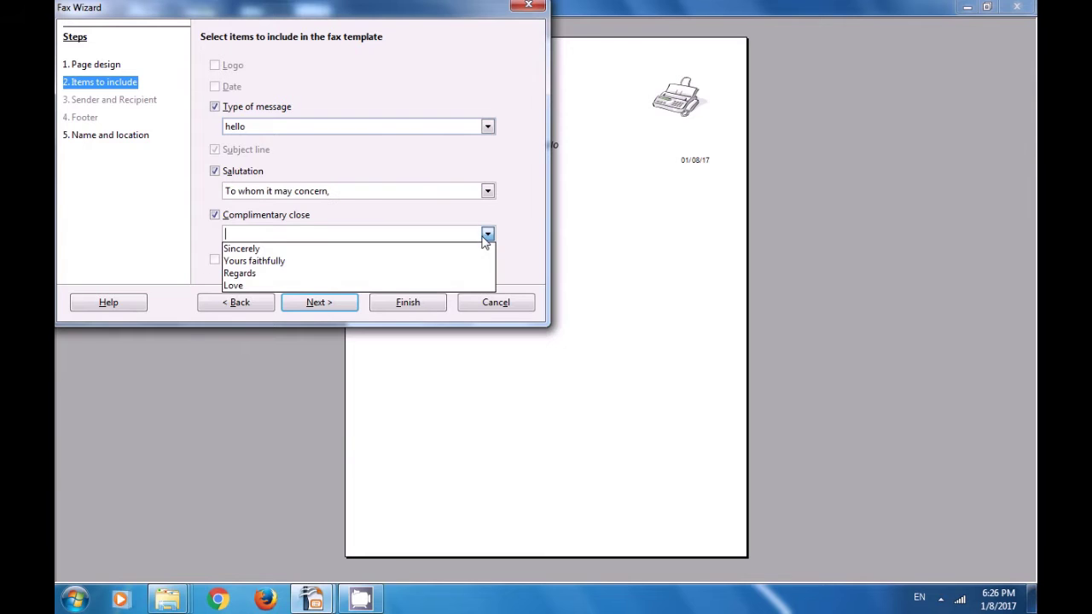
click(423, 262)
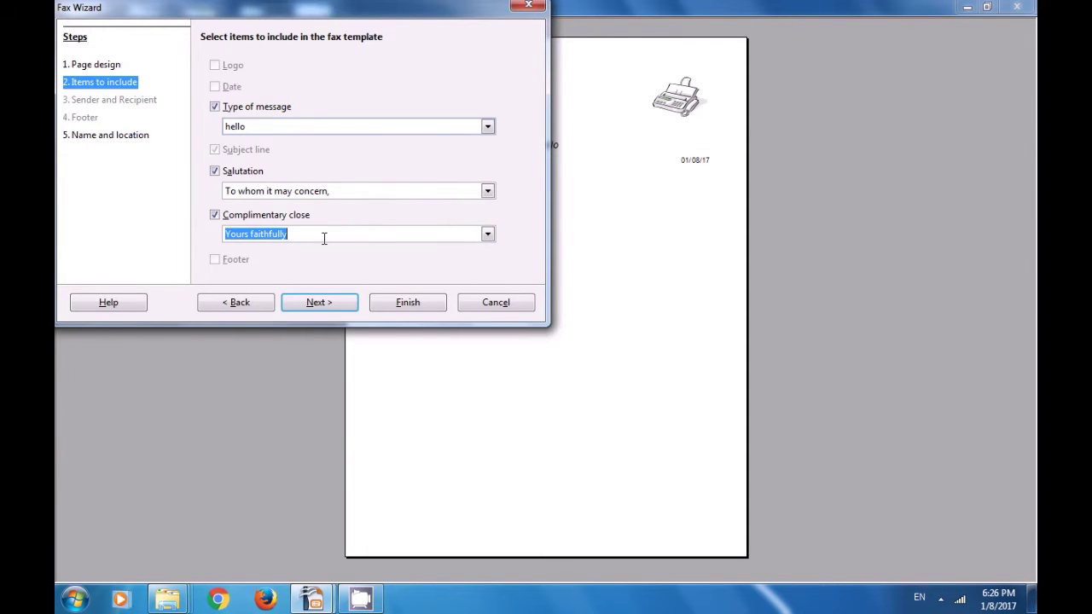
Change the fax's type of message to "Important Information!" and continue to the template's name and location
click(485, 128)
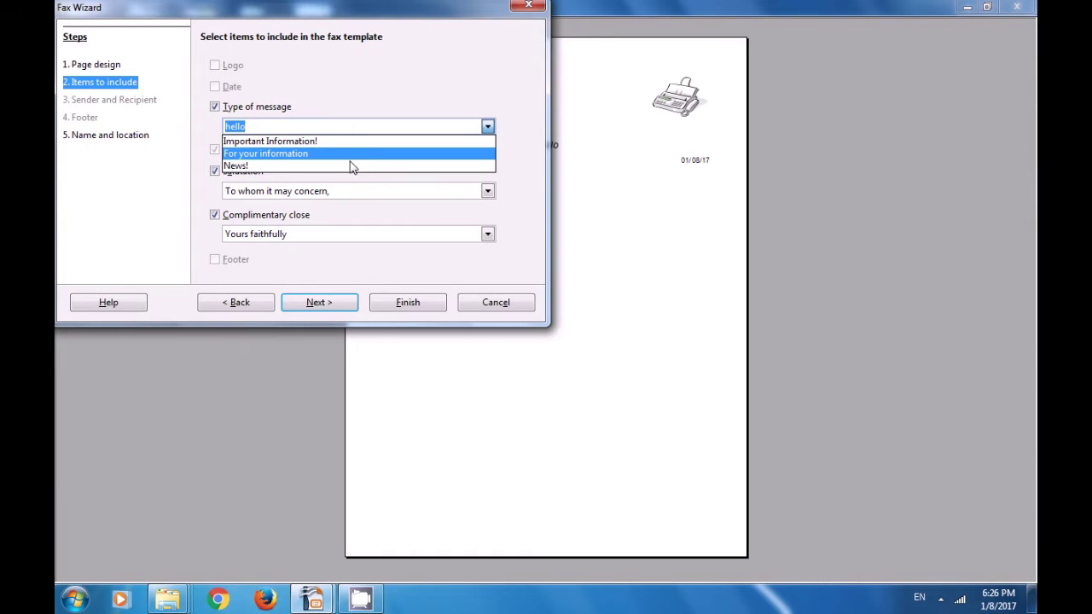
click(328, 142)
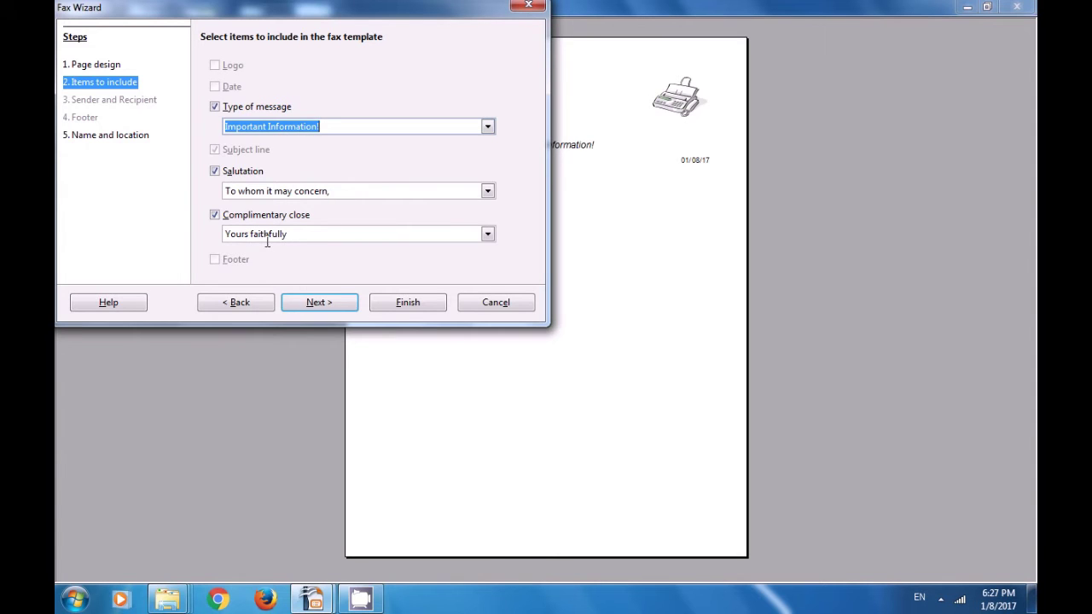
click(340, 304)
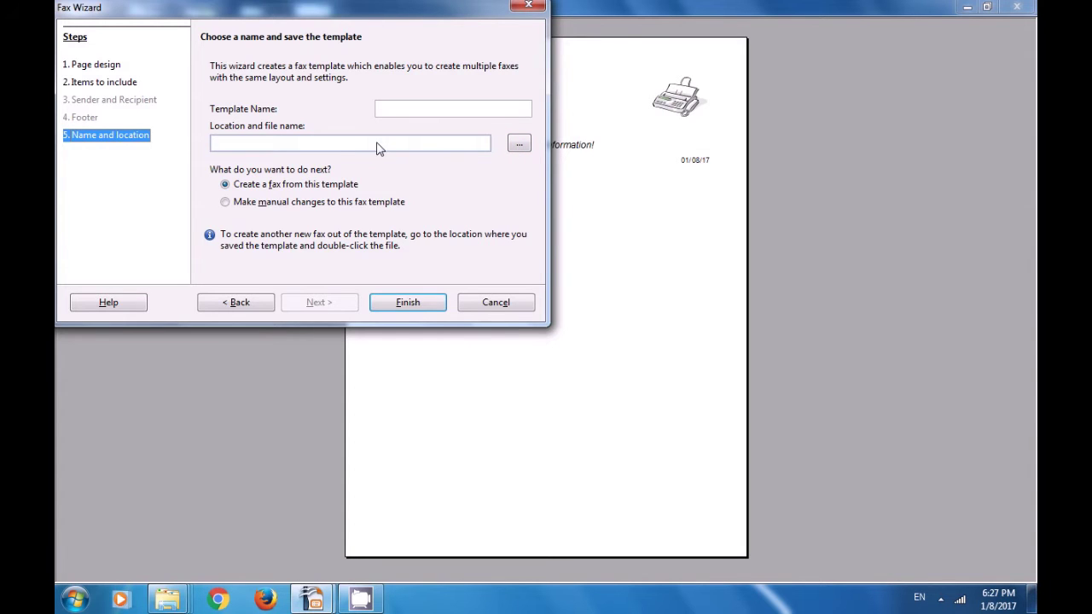
Finish the wizard with manual changes to the fax template, replacing the existing myFaxTemplate file and opening a copy of it
click(226, 202)
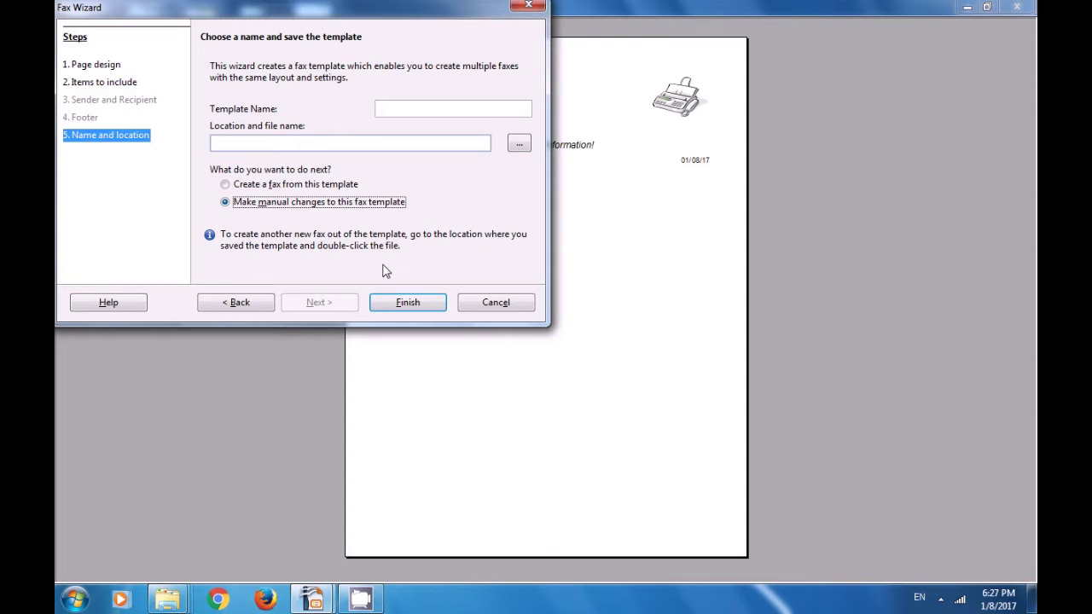
click(401, 301)
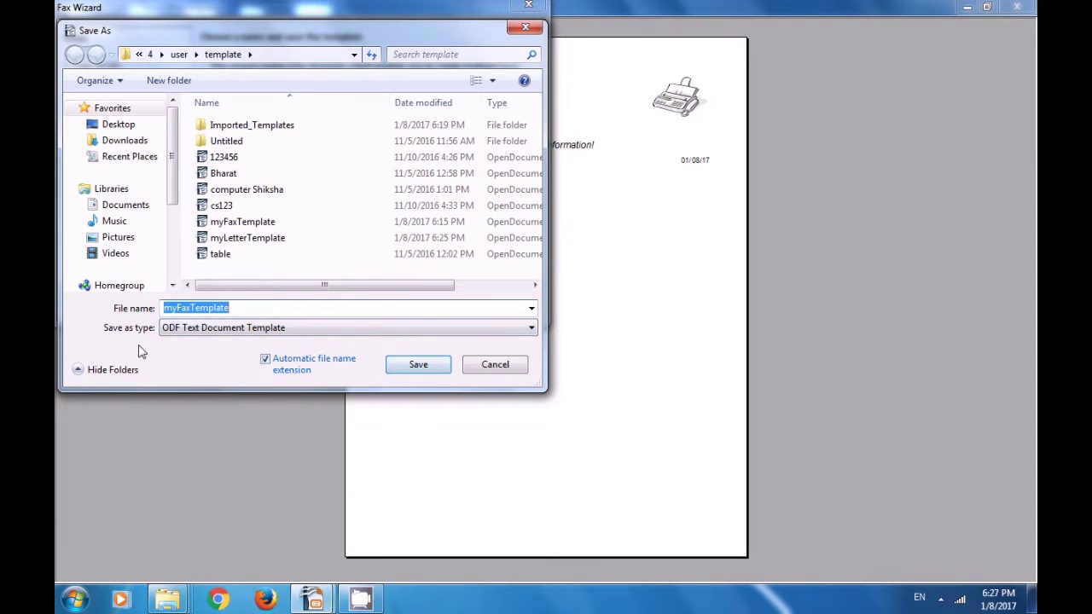
click(412, 367)
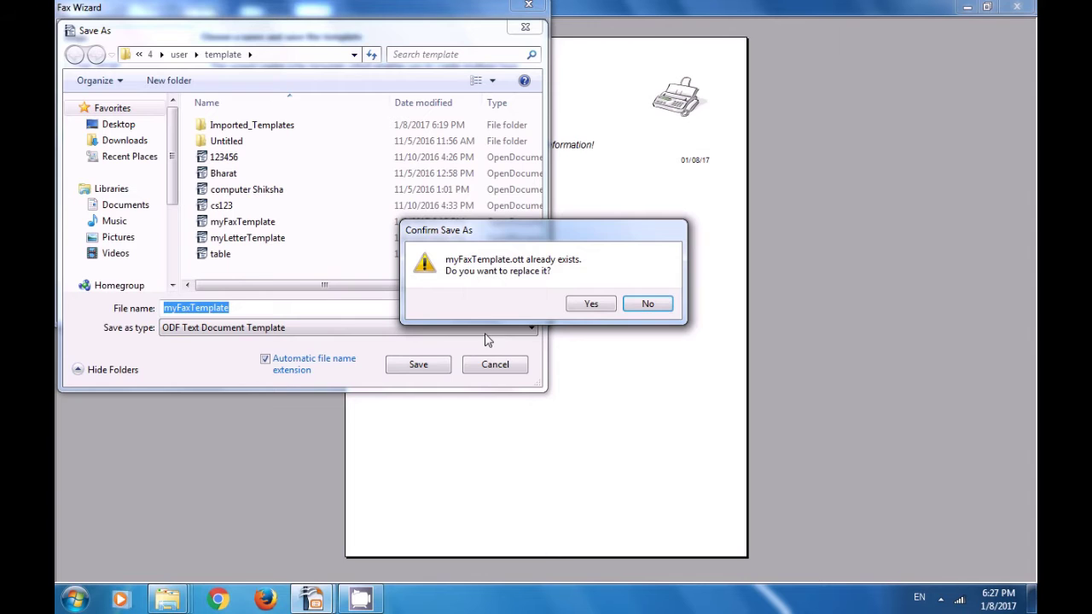
click(589, 305)
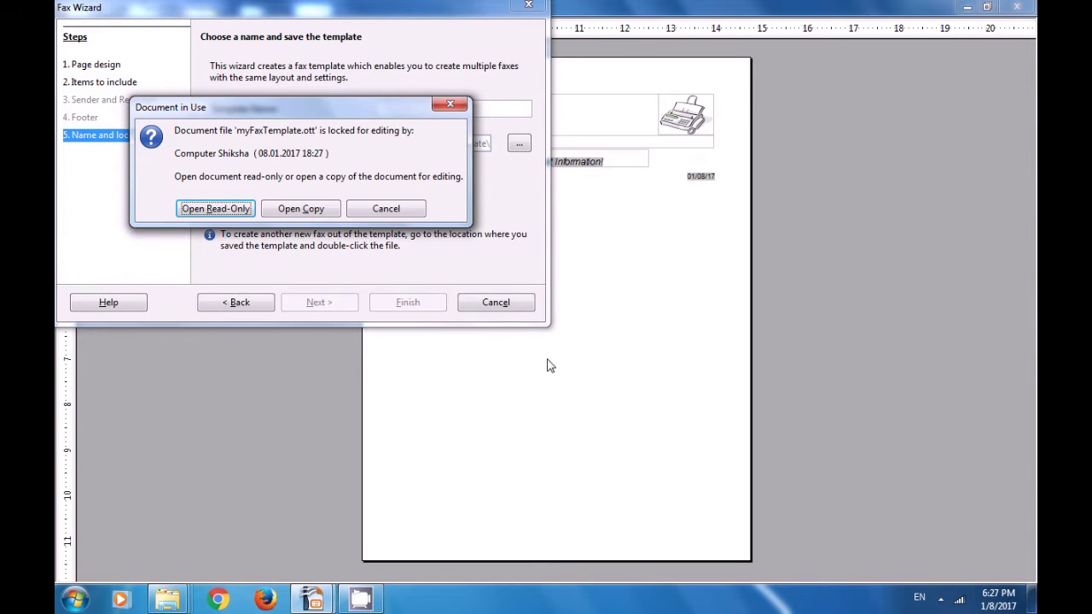
click(305, 211)
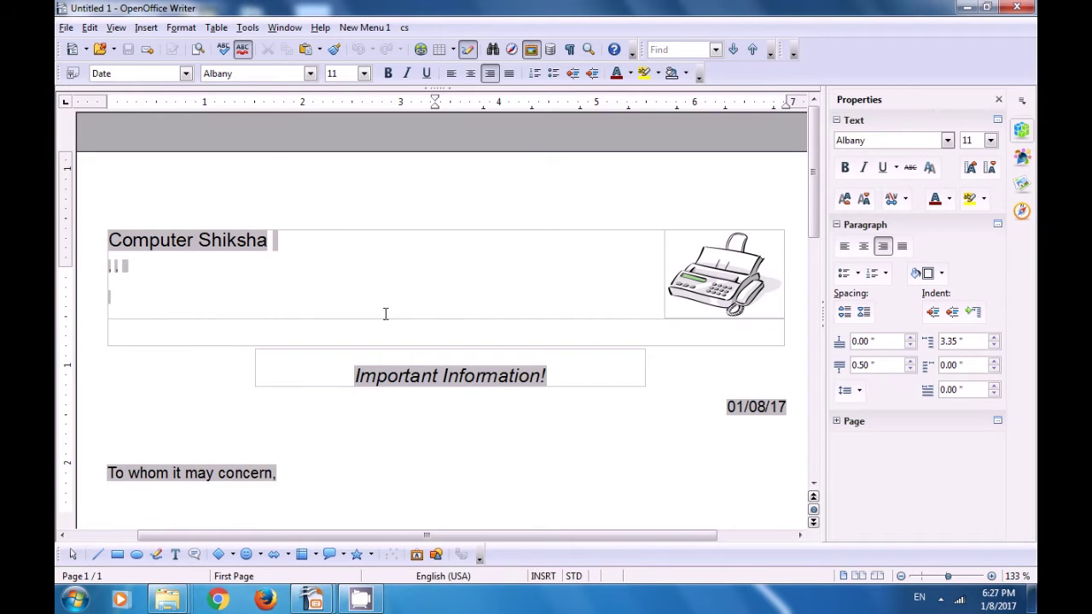
Examine the fax's header, message type, date, salutation, text placeholder and complimentary close, and close the fax document
scroll(421, 369, down, 1)
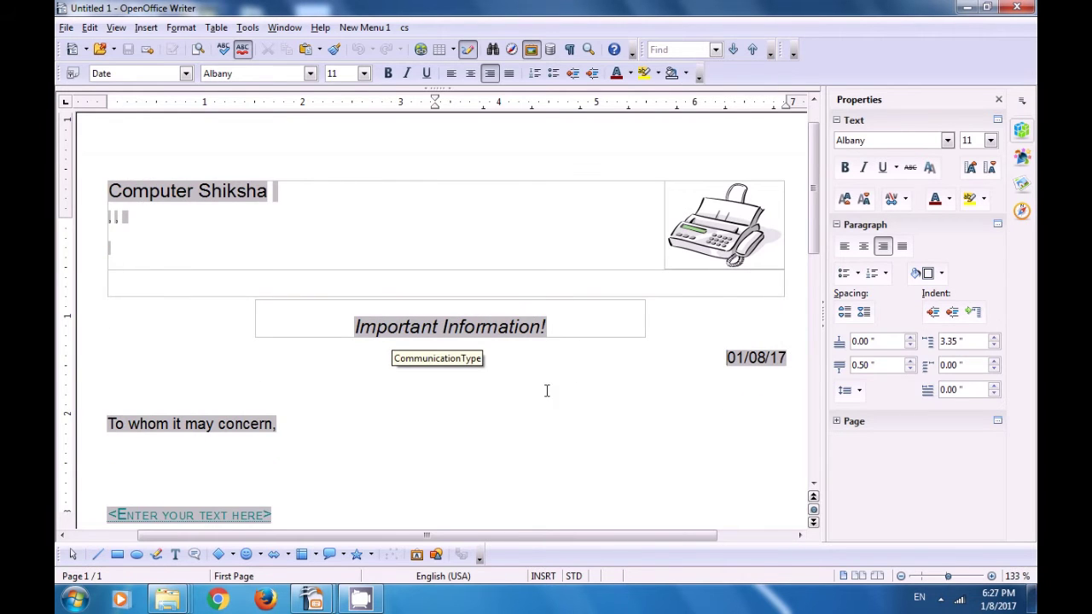
scroll(186, 409, down, 1)
scroll(214, 408, down, 1)
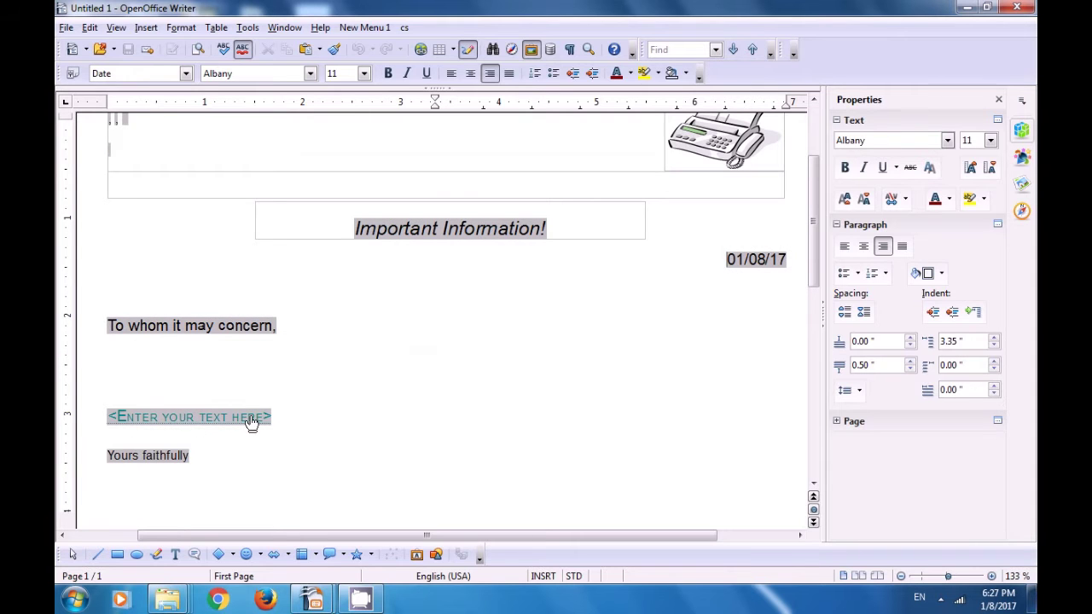
scroll(290, 416, down, 1)
scroll(291, 416, down, 1)
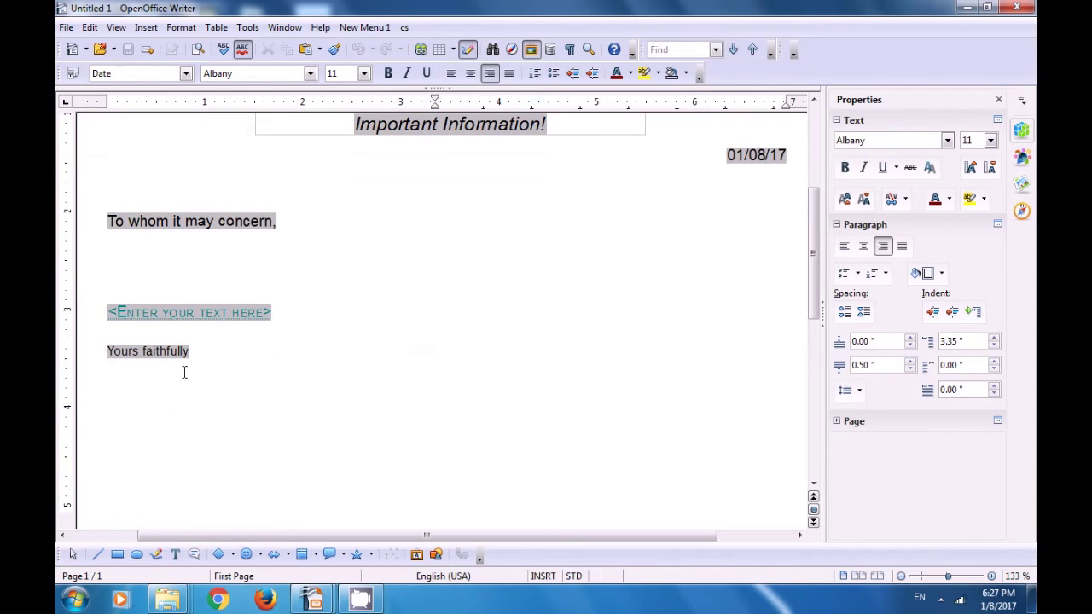
scroll(207, 372, down, 2)
scroll(214, 379, up, 6)
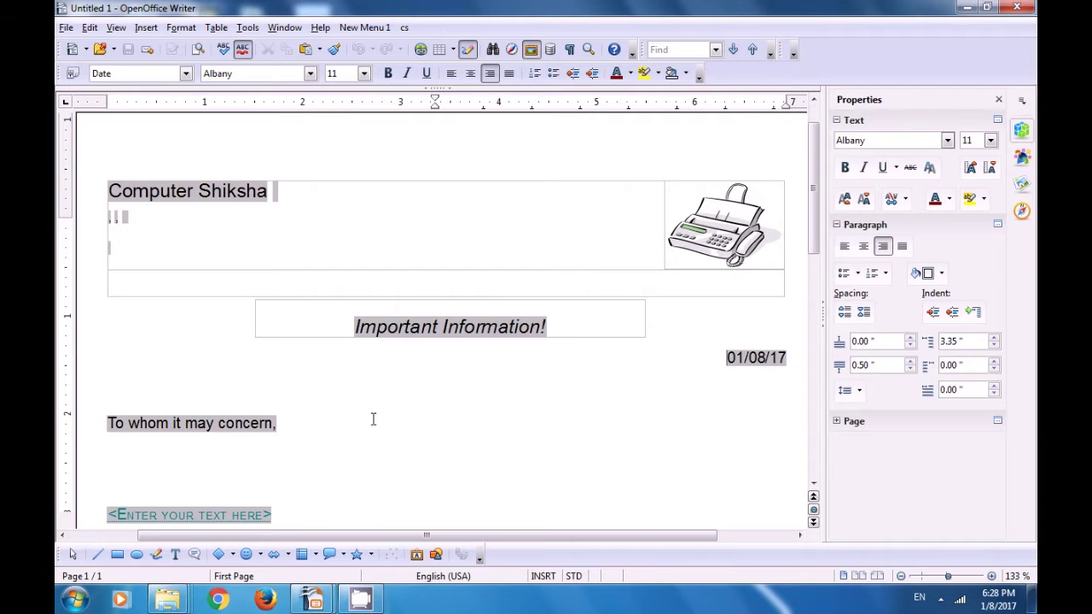
click(1017, 9)
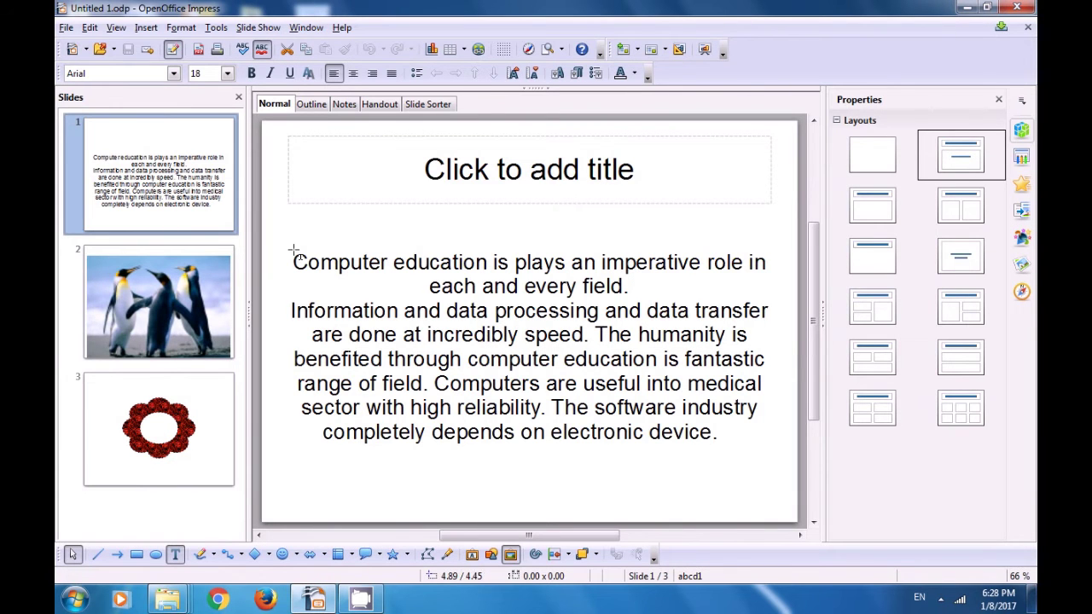
click(67, 28)
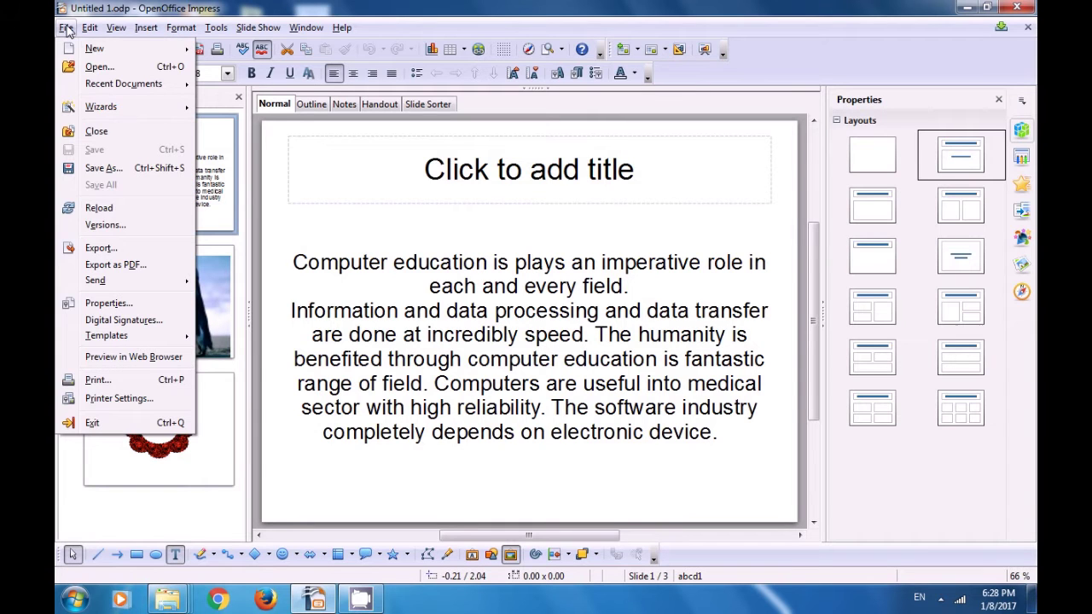
mouse_move(97, 107)
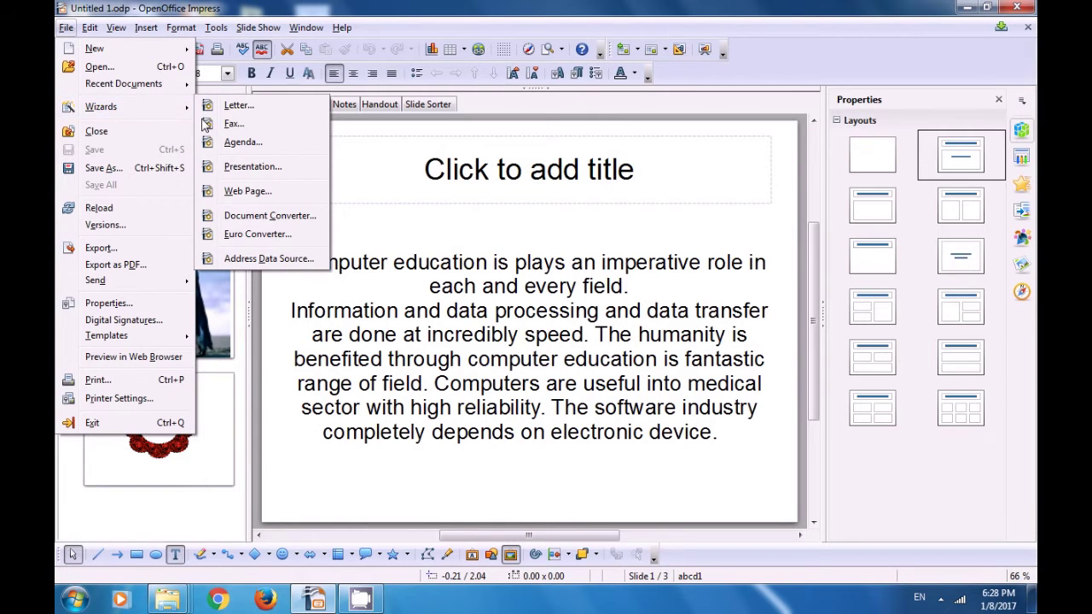
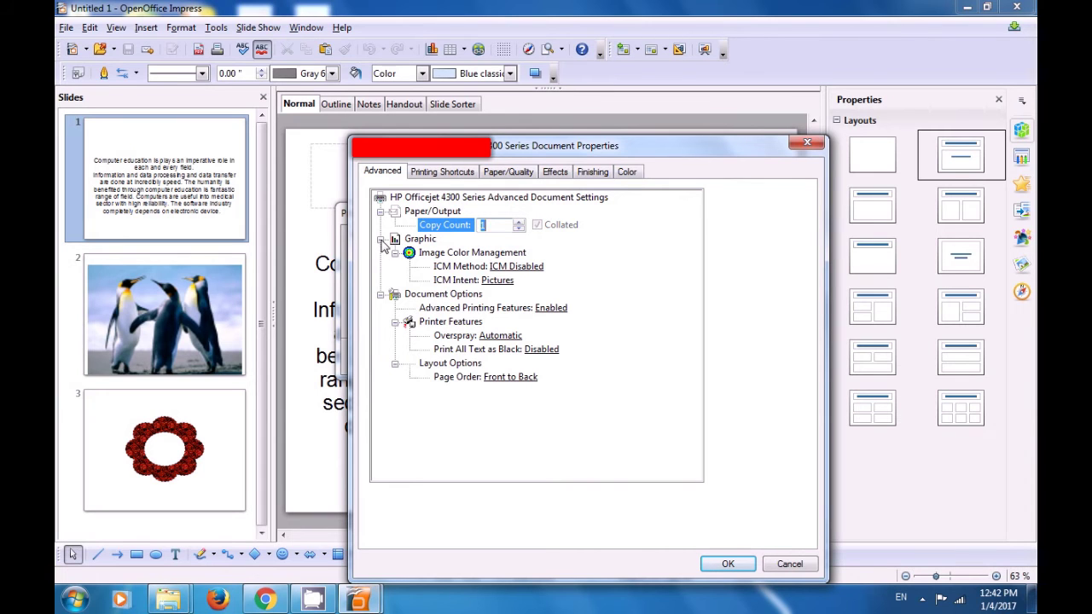
Examine the available ICM Intent and ICM Method options under the printer's Image Color Management settings
click(380, 239)
click(381, 240)
click(498, 281)
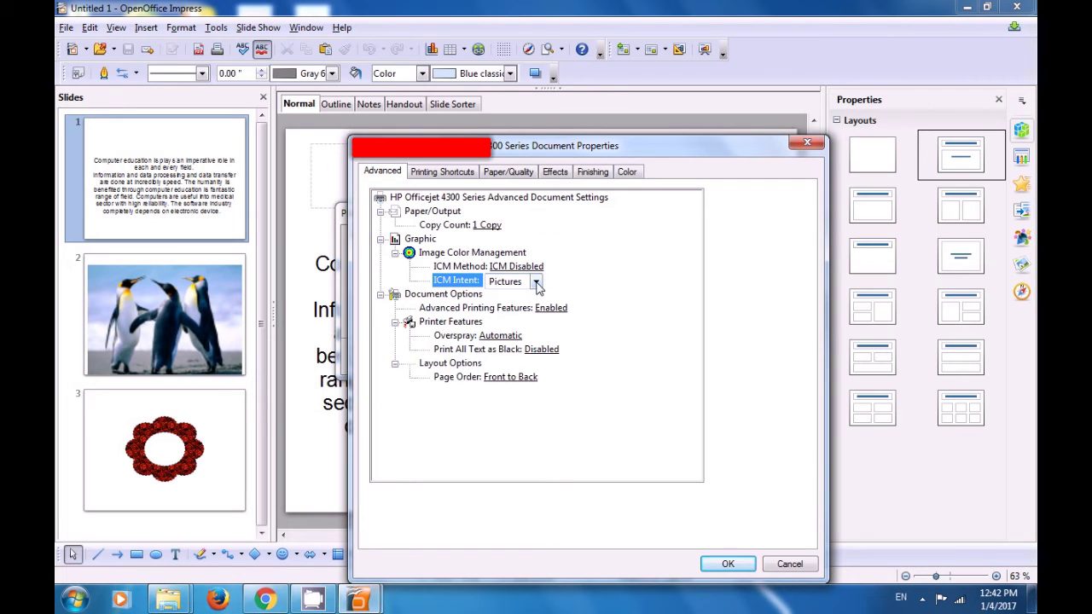
click(535, 281)
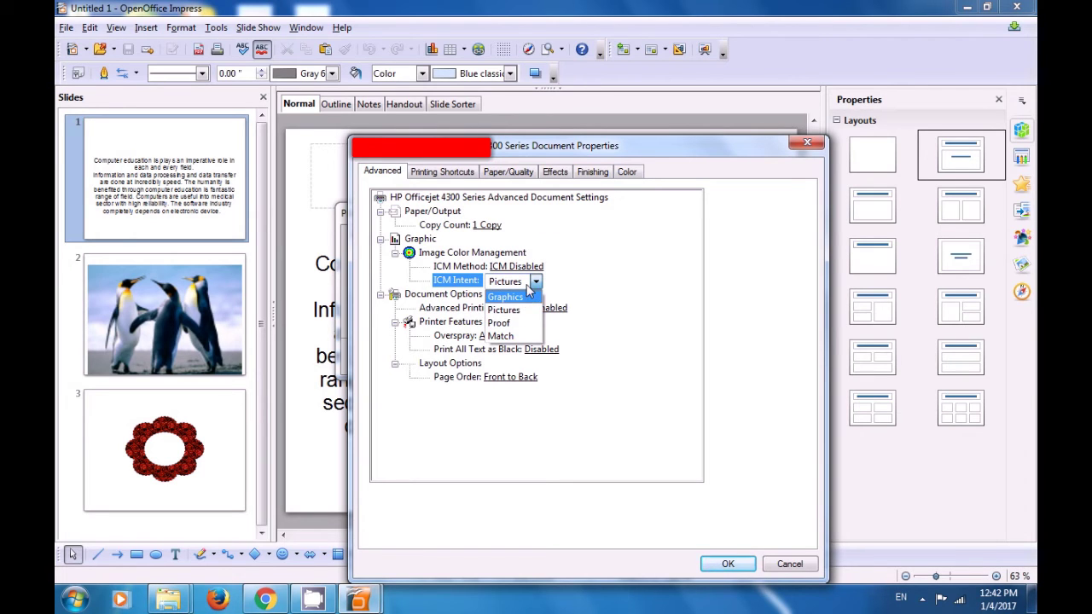
click(582, 288)
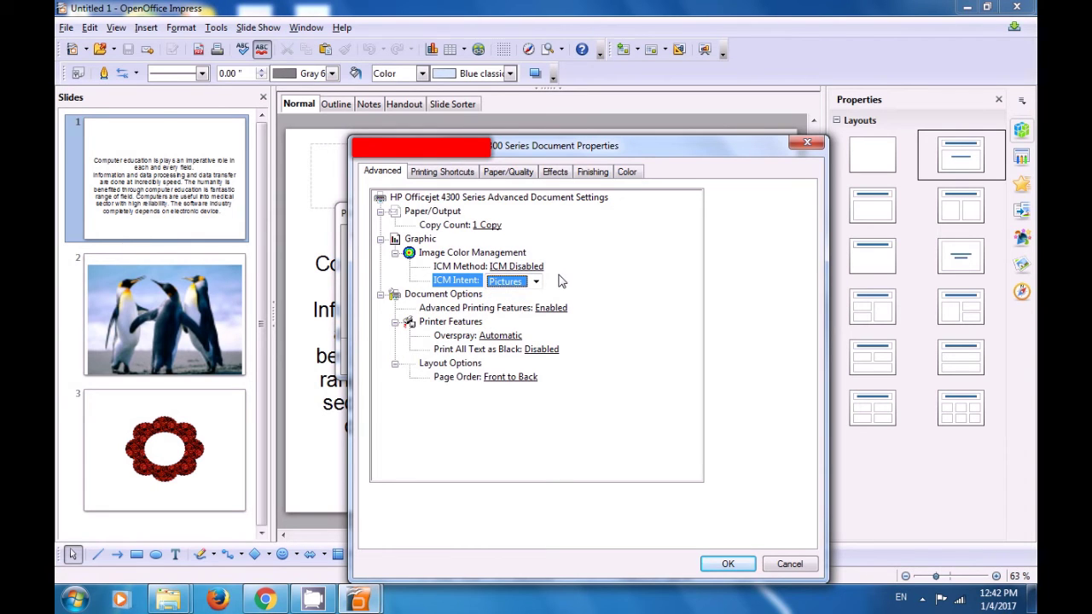
click(498, 269)
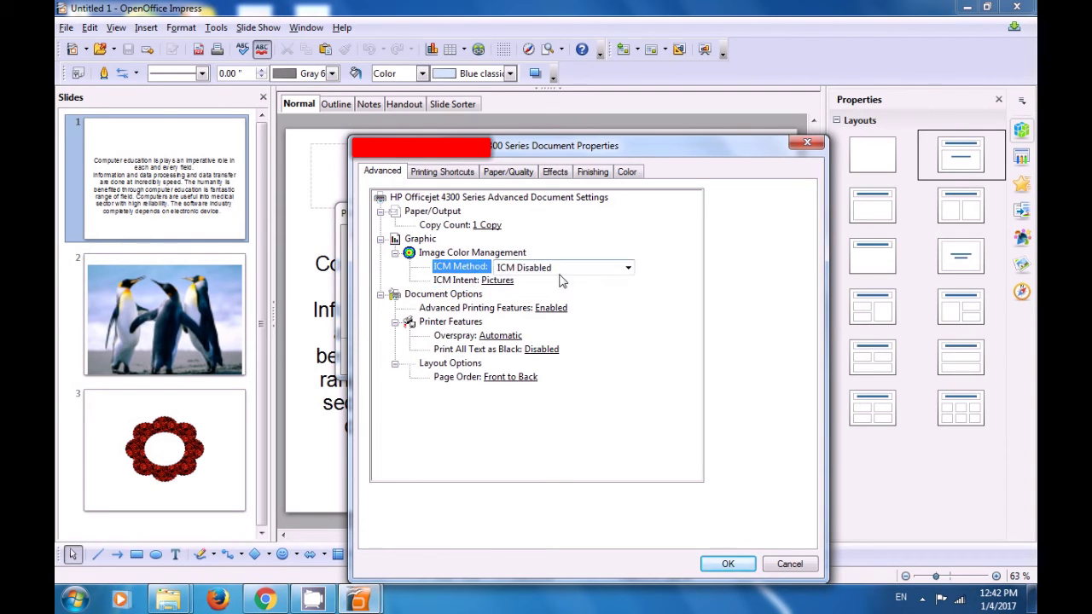
click(628, 268)
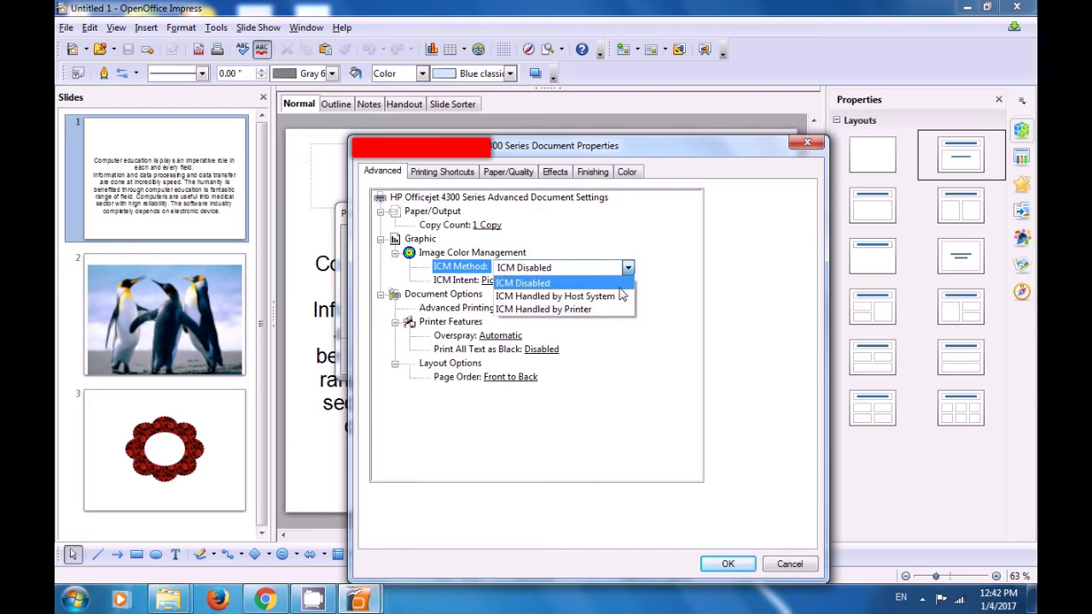
click(628, 338)
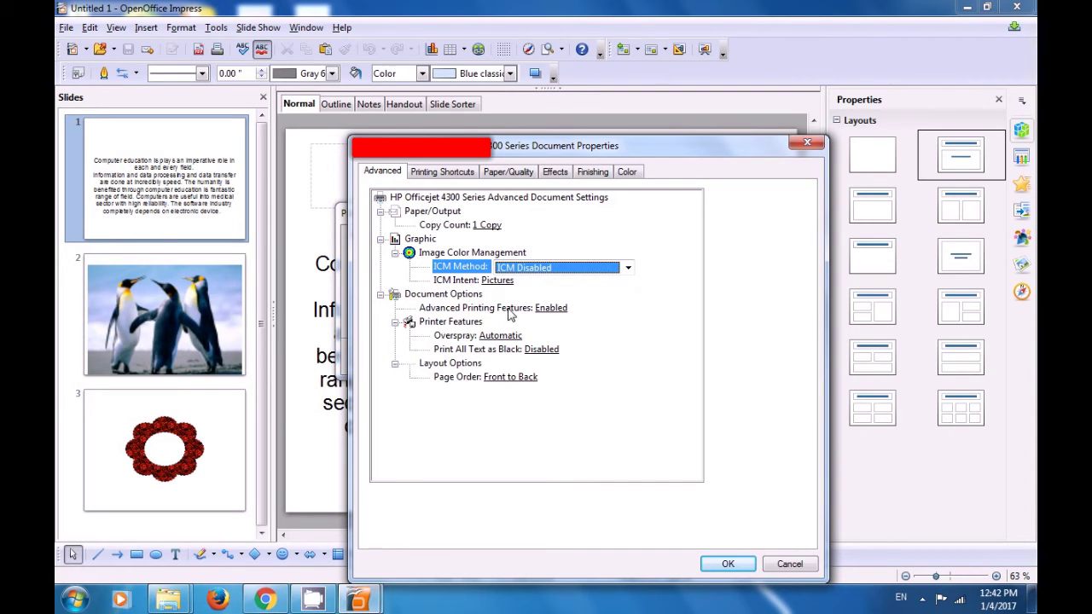
Examine the document options for Advanced Printing Features, Print All Text as Black and Page Order
click(565, 316)
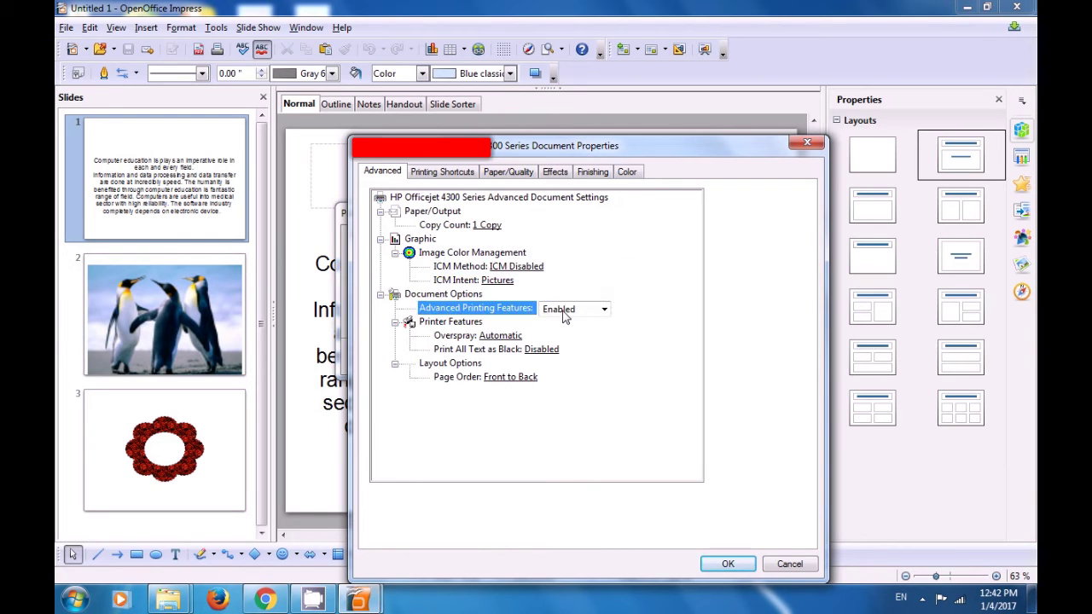
click(603, 310)
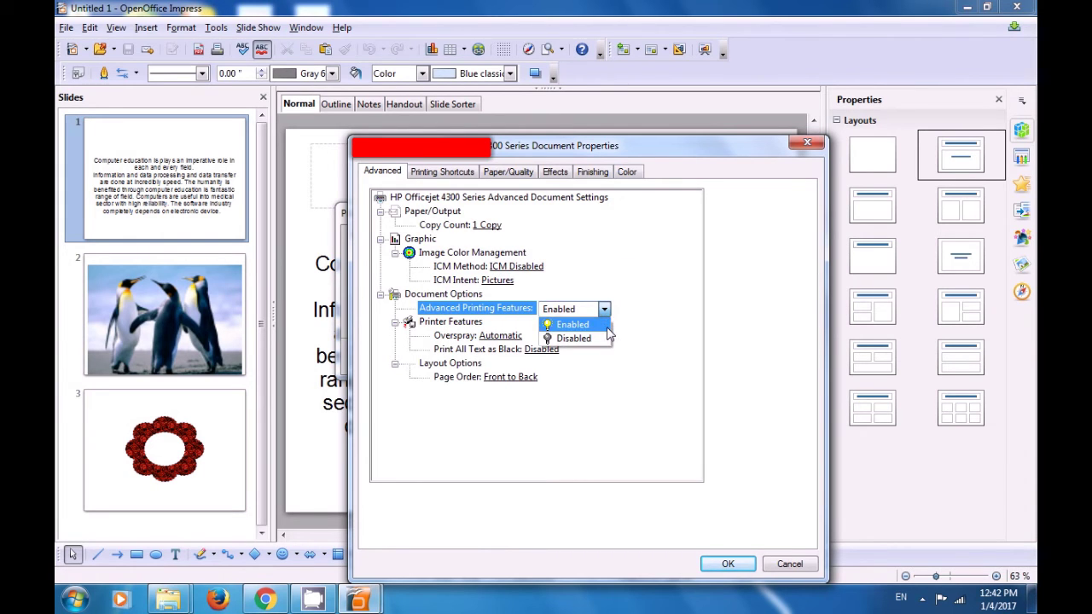
click(612, 358)
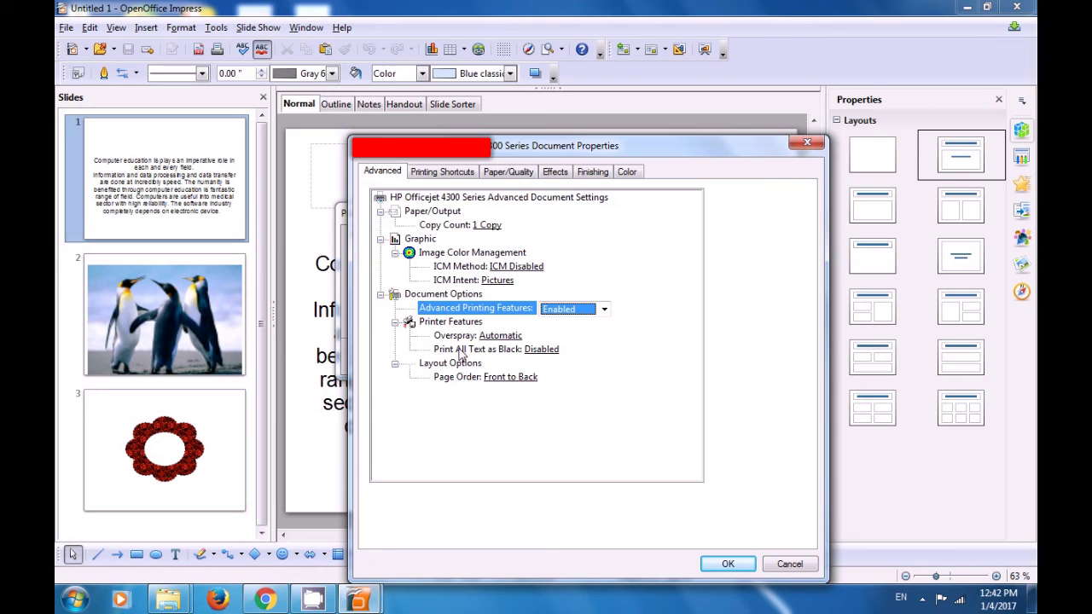
click(540, 351)
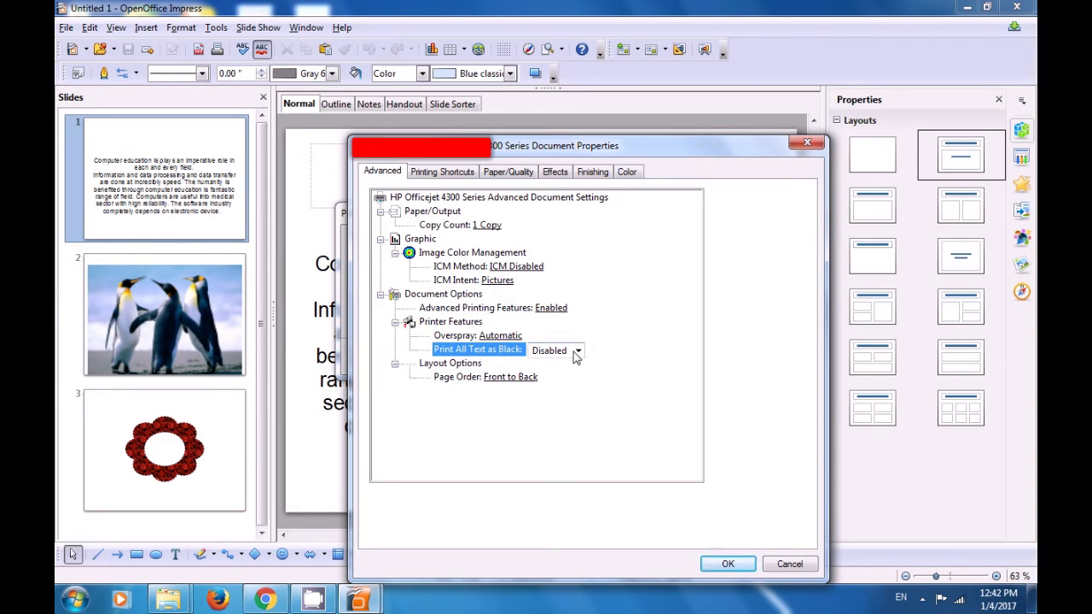
click(578, 351)
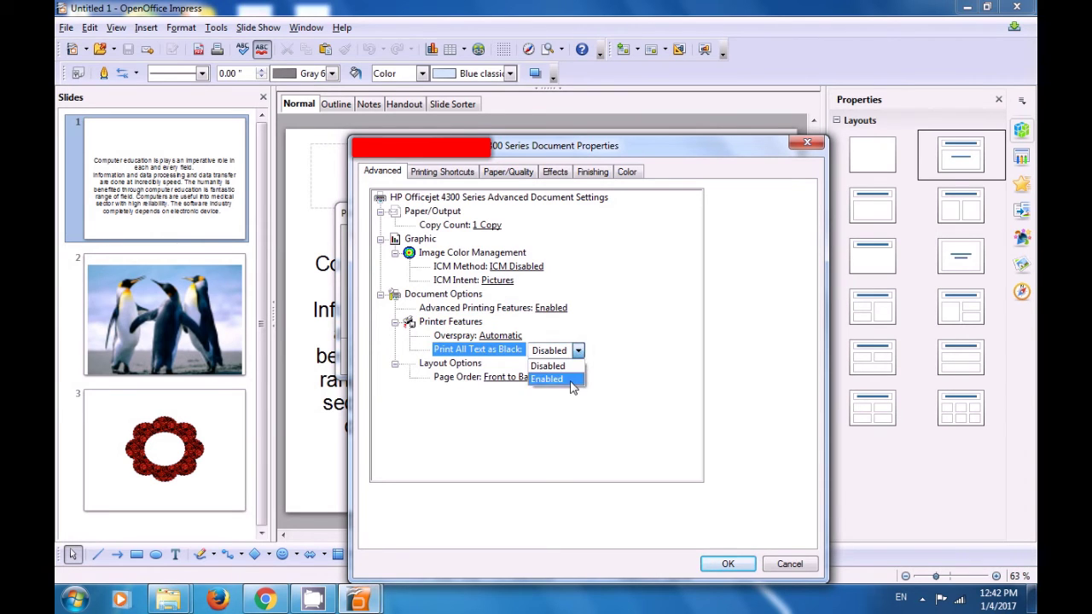
click(555, 414)
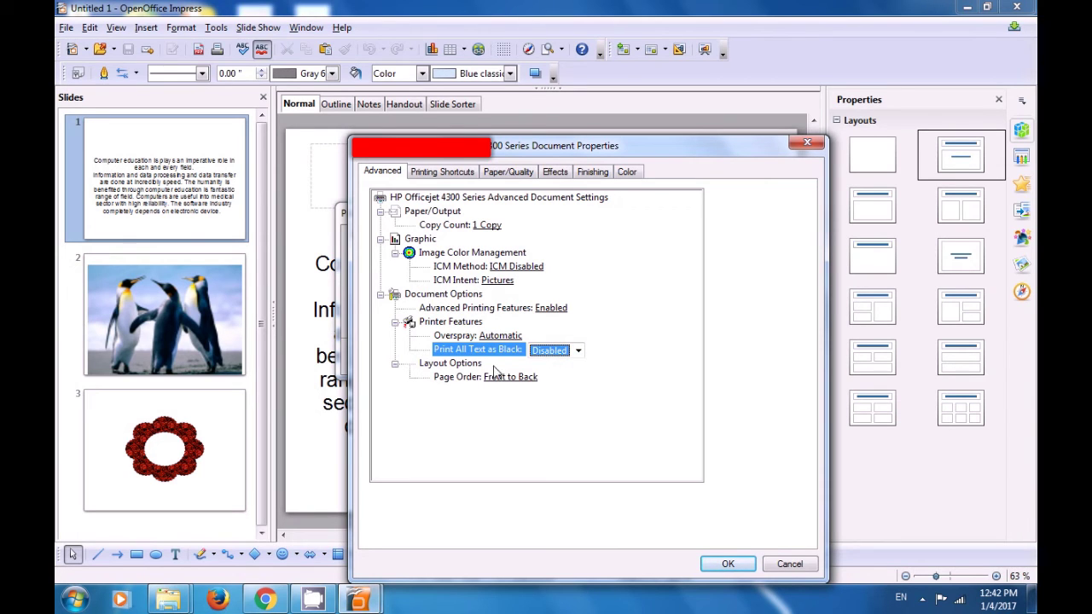
click(531, 378)
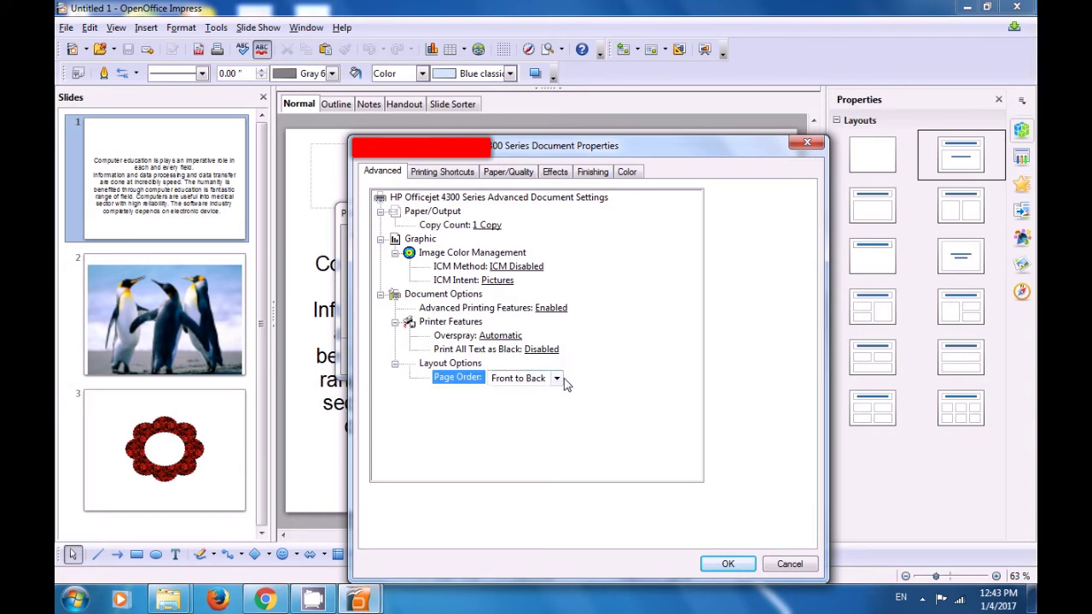
click(556, 378)
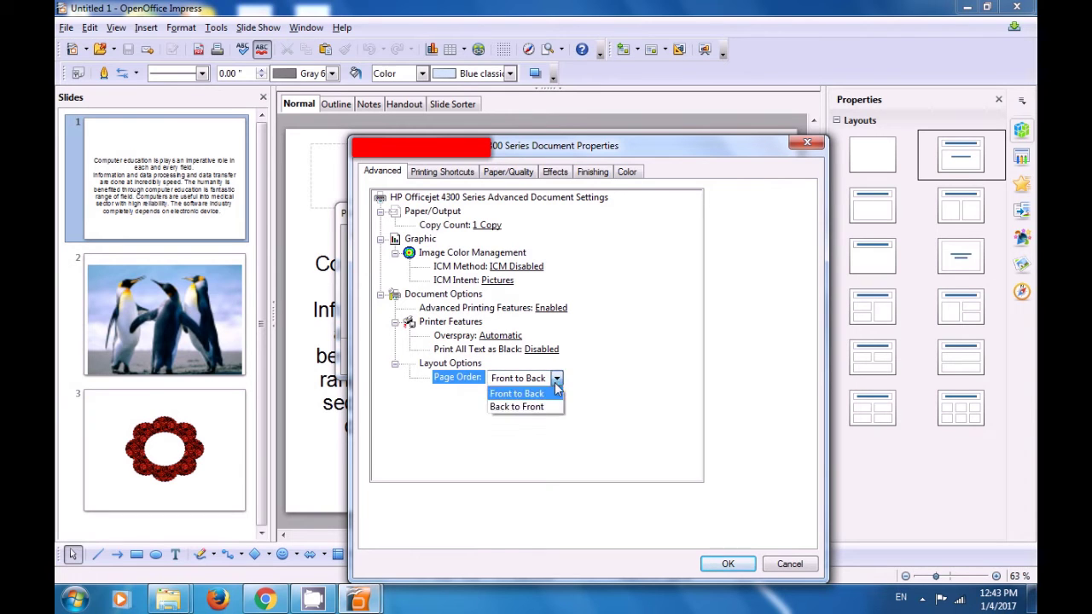
click(545, 431)
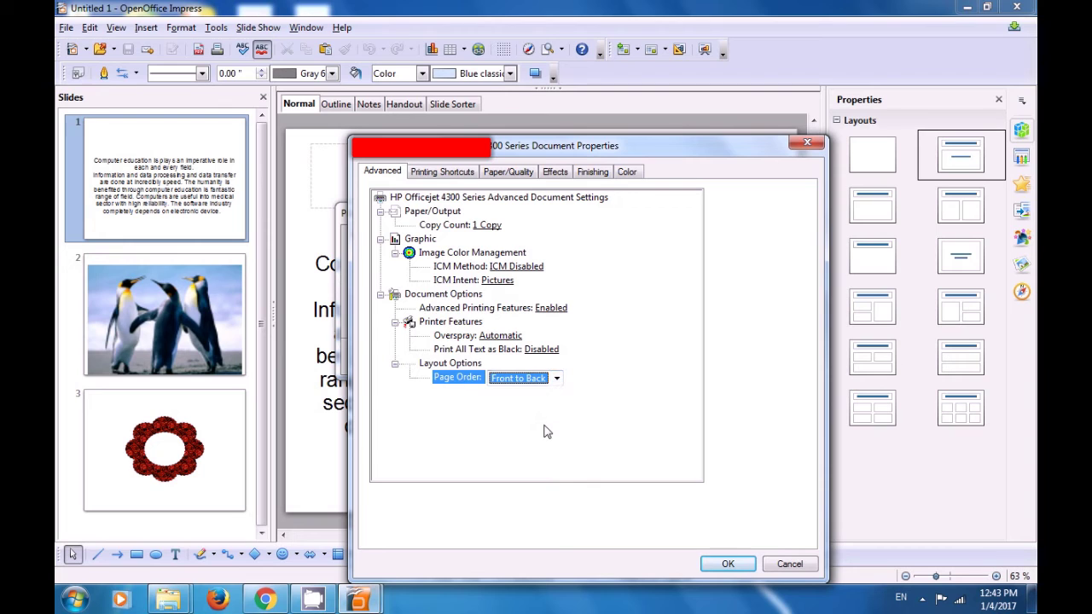
Review the available printing shortcuts together with their print quality and paper type choices
click(441, 175)
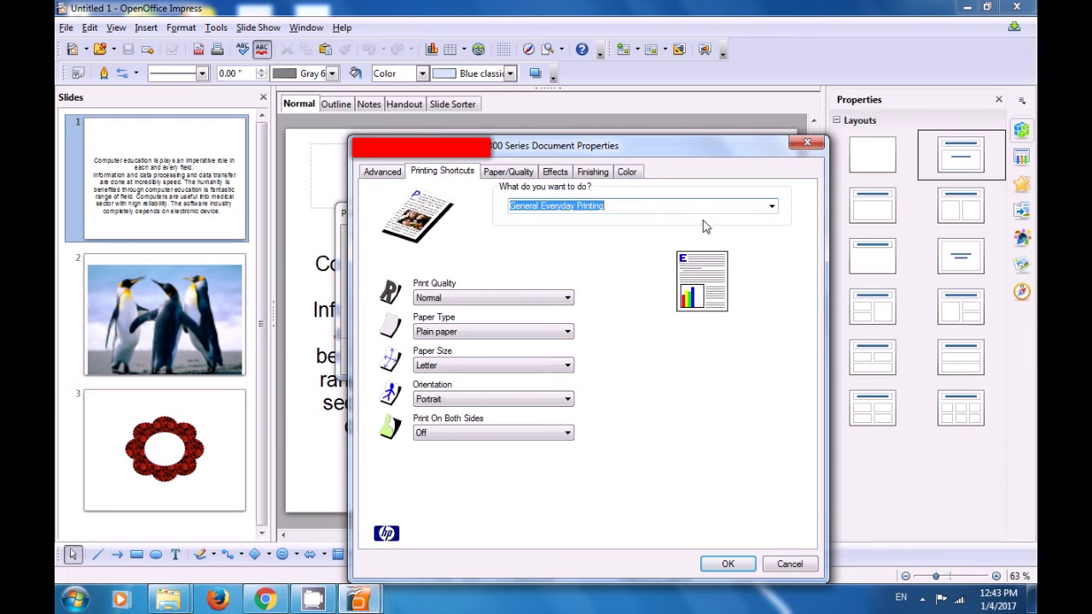
click(771, 207)
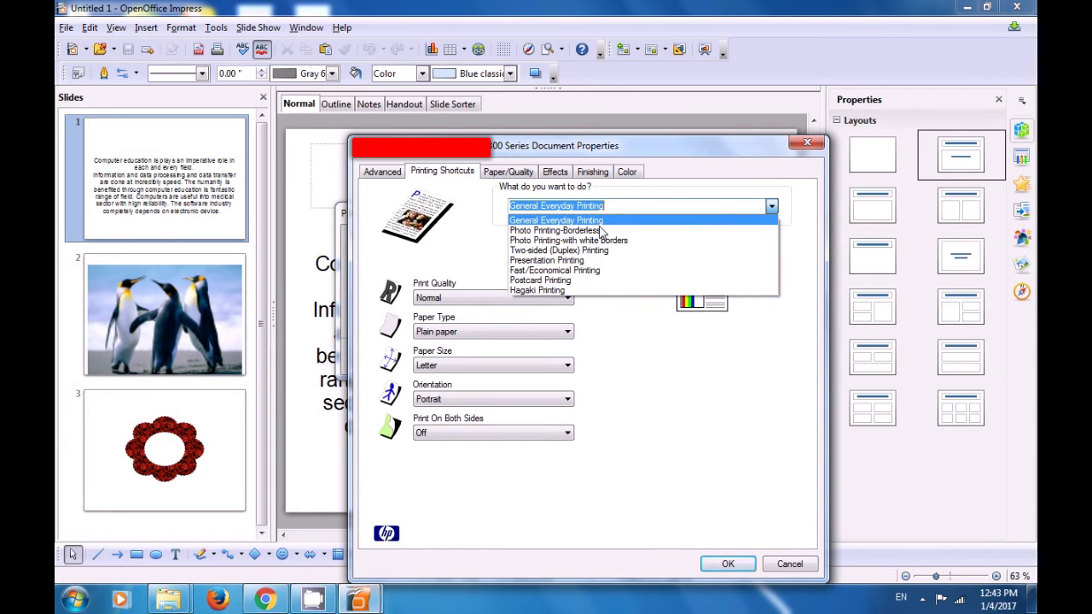
click(648, 337)
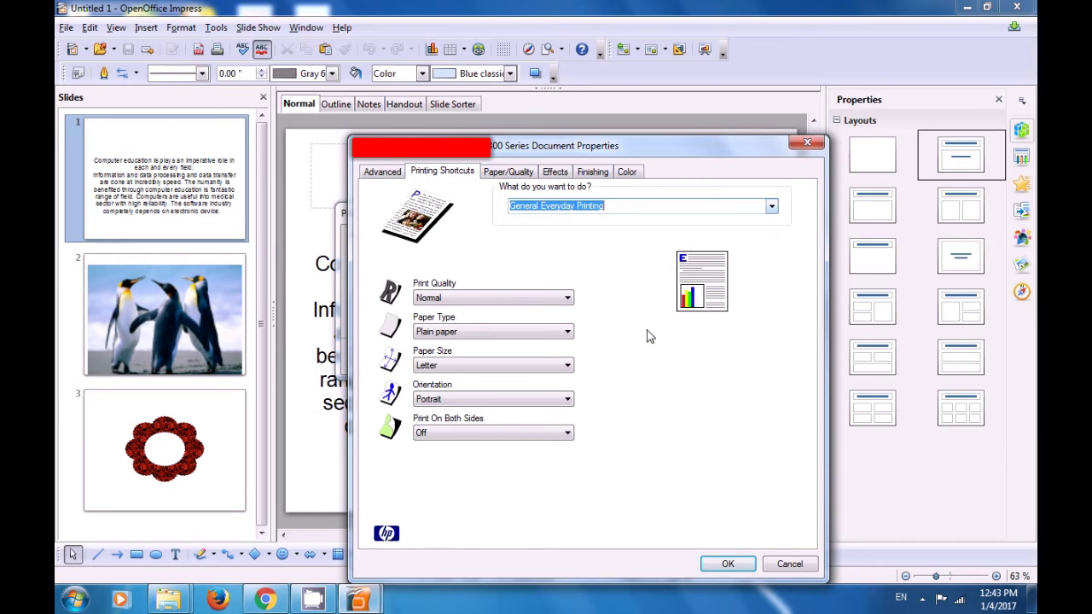
click(564, 299)
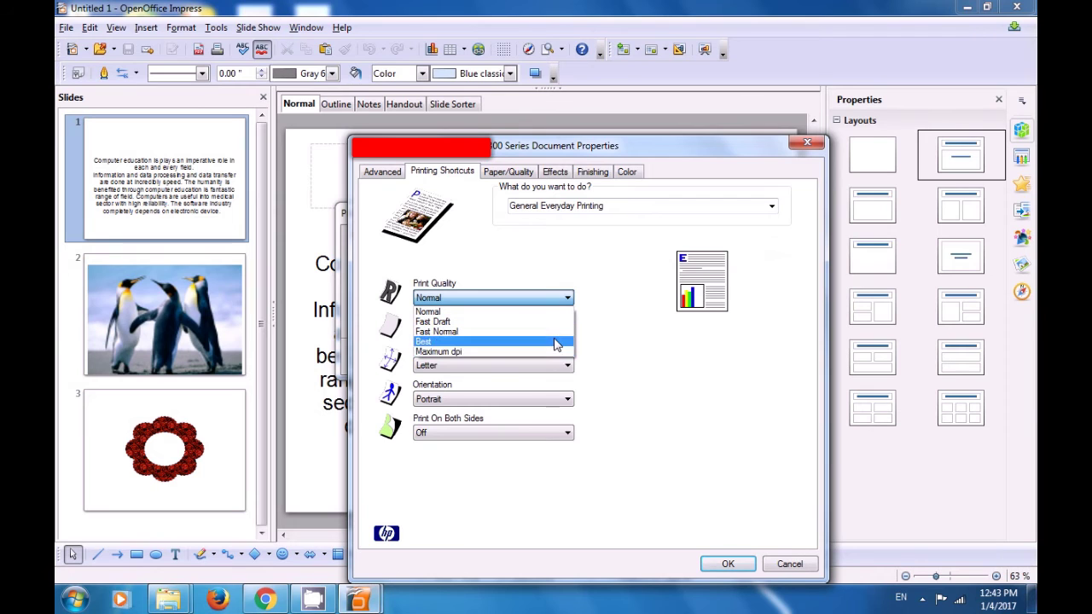
click(646, 333)
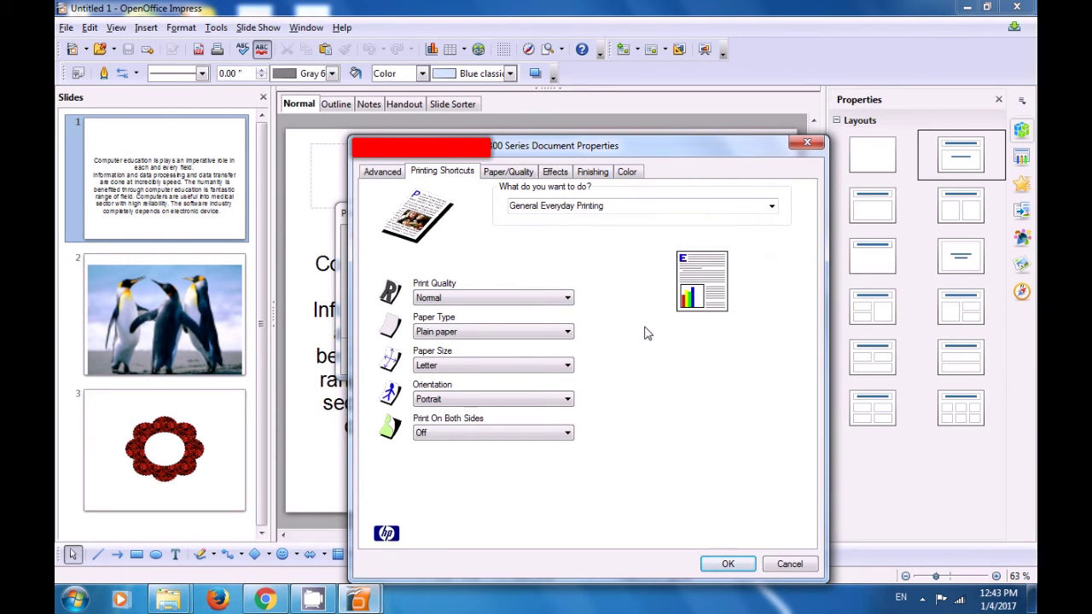
click(538, 332)
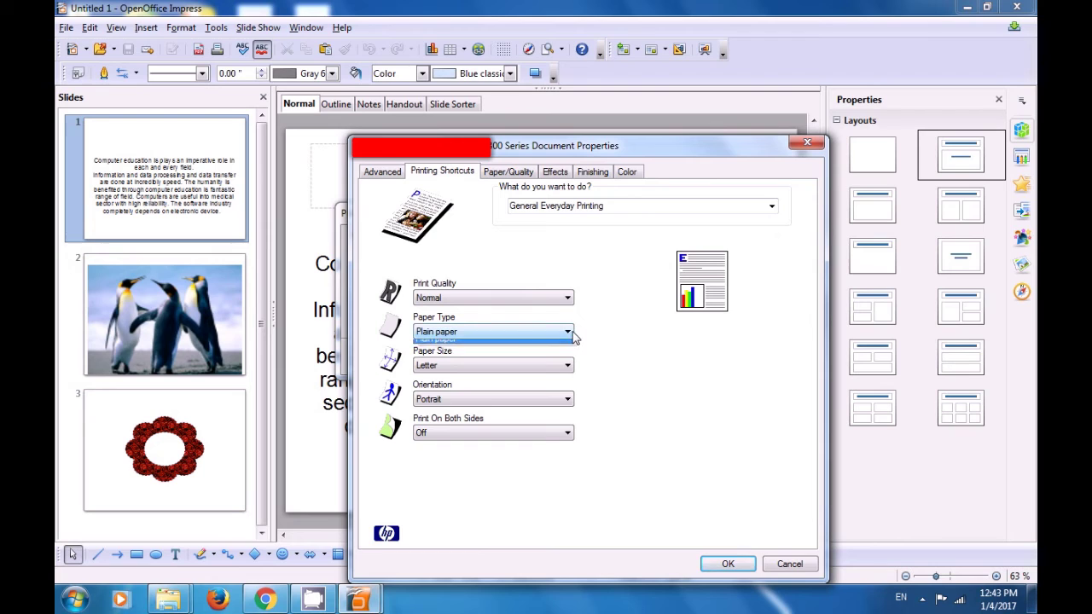
click(631, 343)
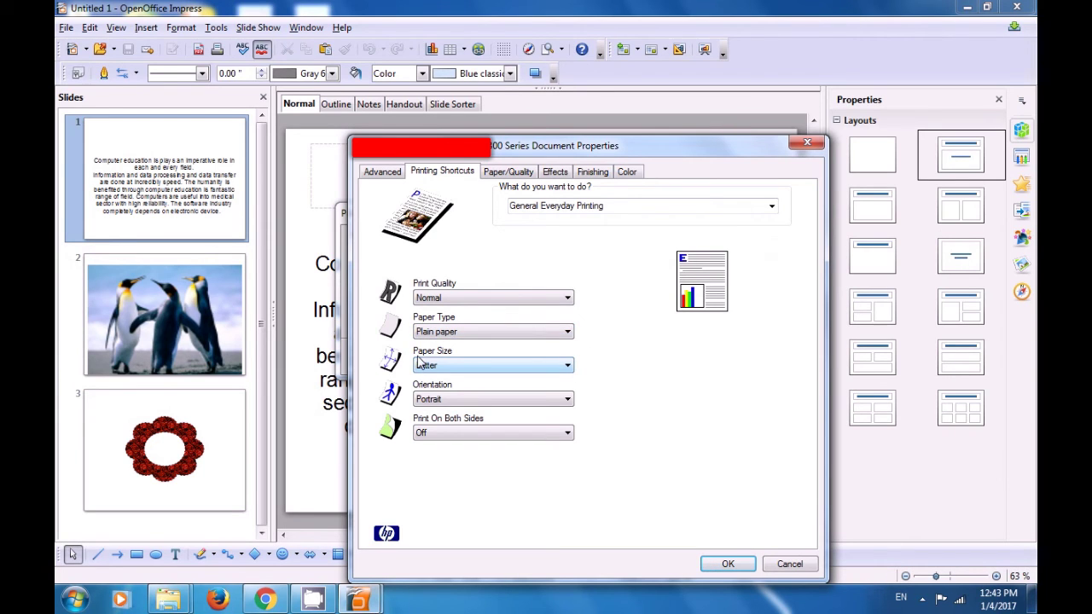
Review the printing shortcut's choices for paper size, orientation and printing on both sides
click(568, 371)
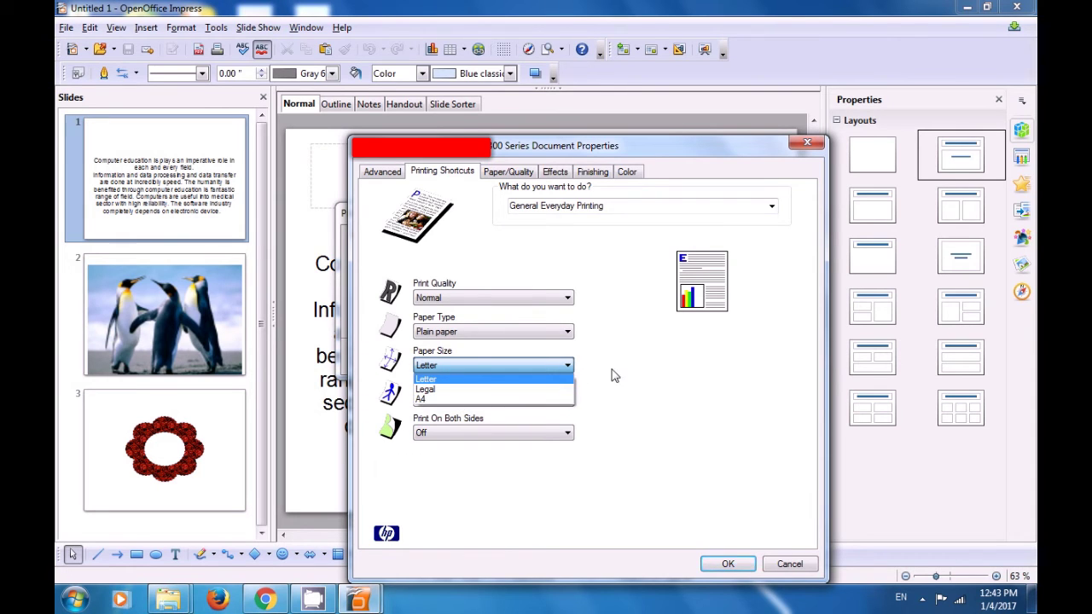
click(644, 371)
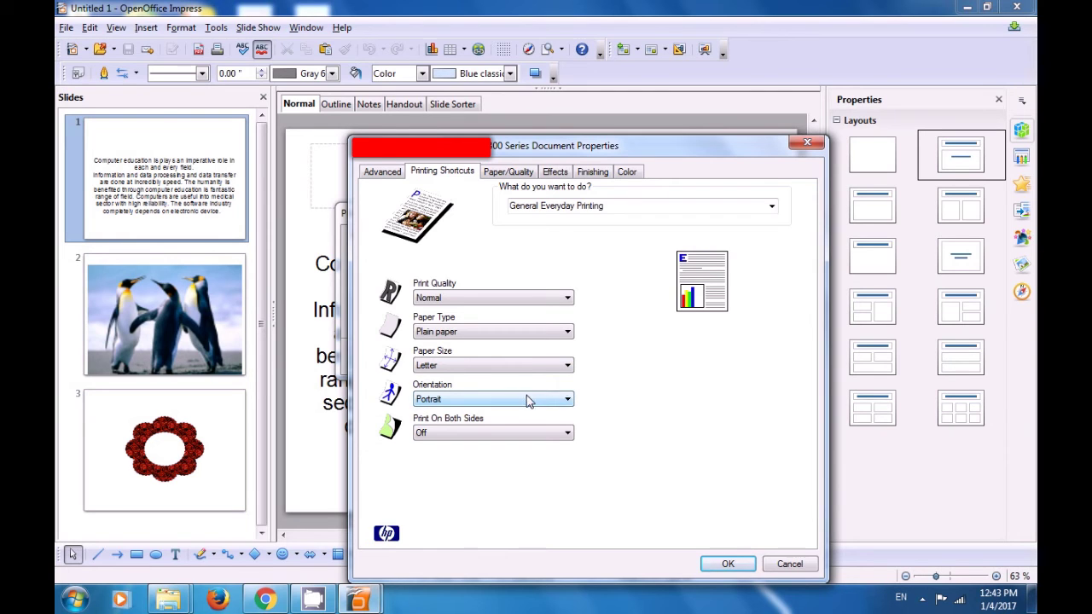
click(568, 401)
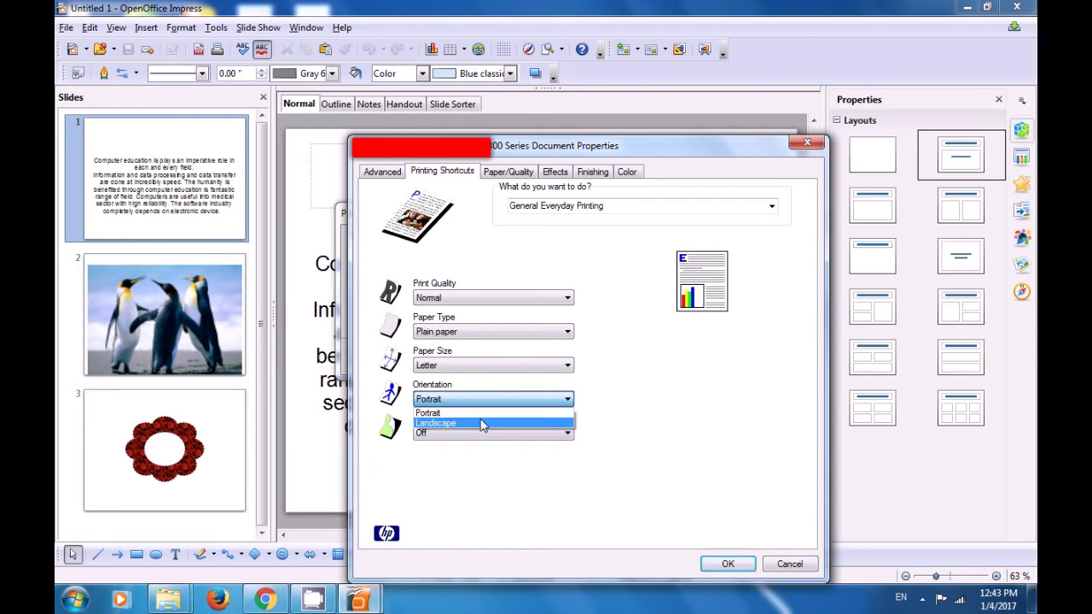
click(620, 403)
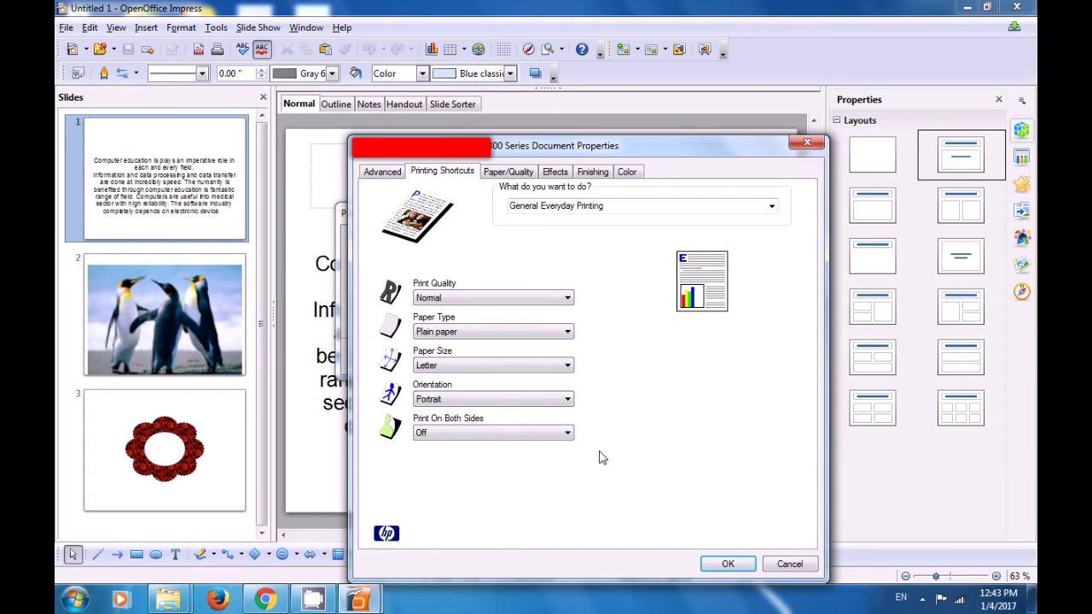
click(568, 436)
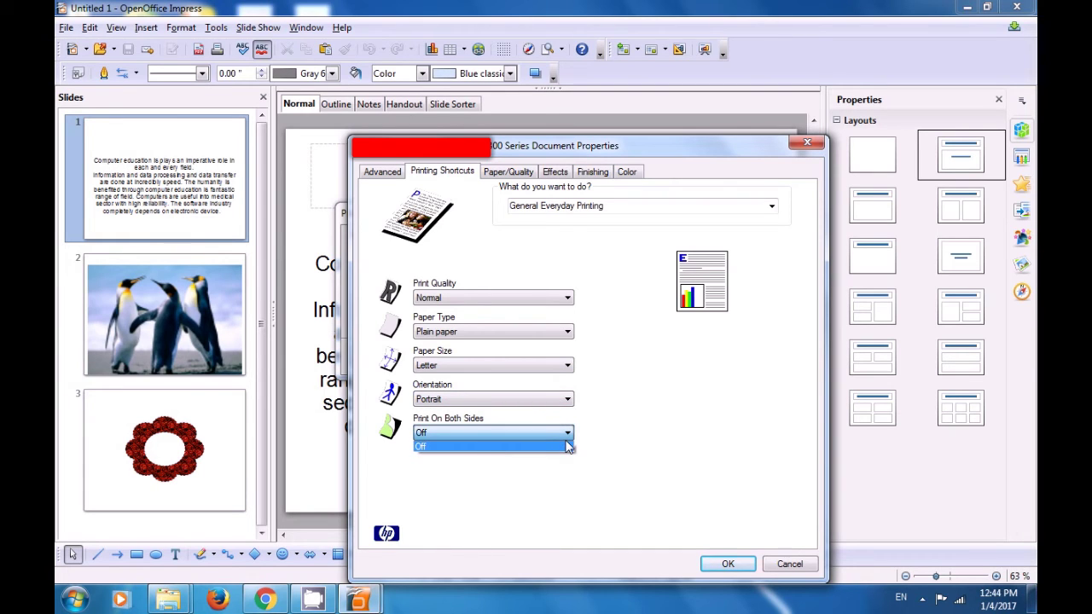
click(561, 485)
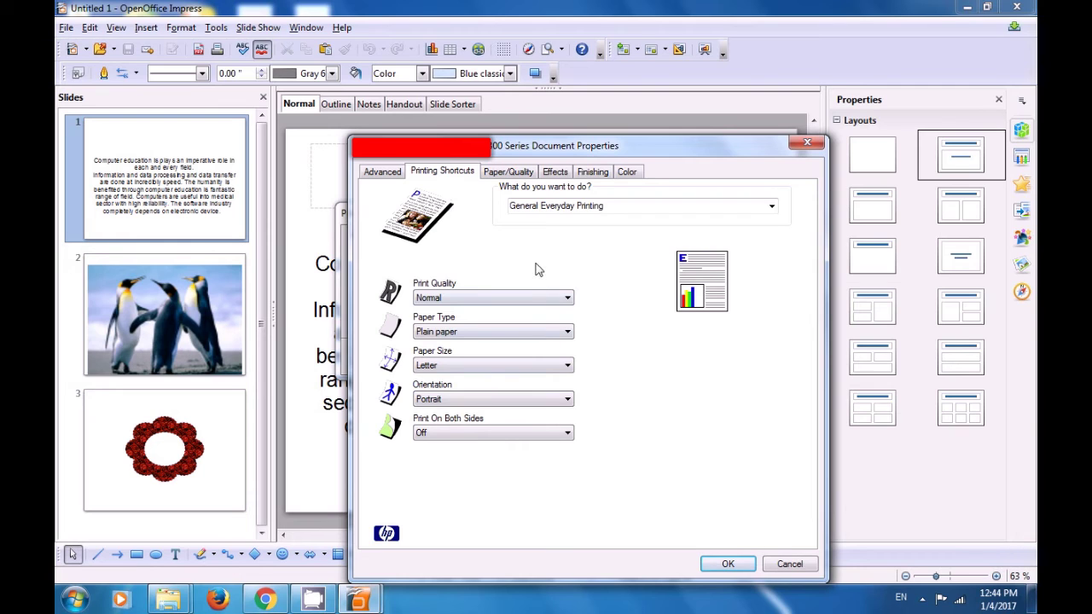
Examine the available metric and English paper sizes and the print quality choices in the printer's paper settings
click(514, 175)
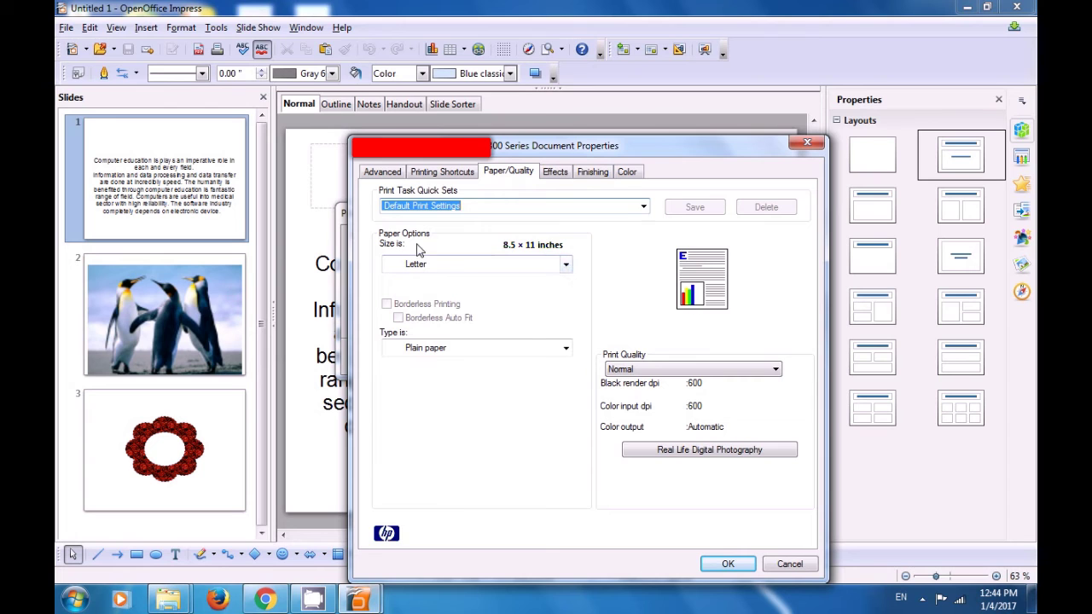
click(566, 264)
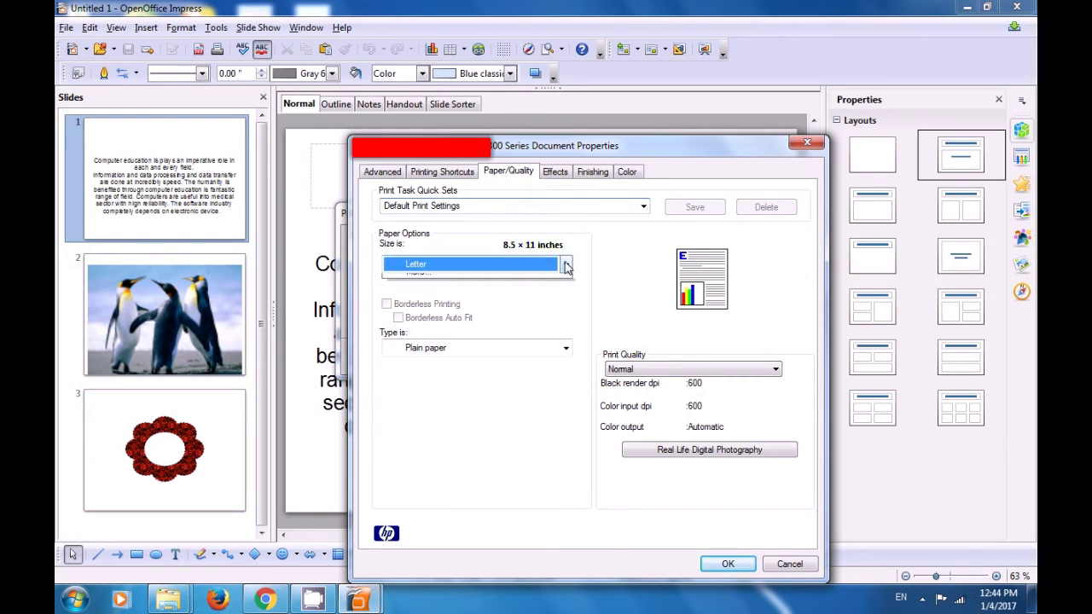
click(498, 291)
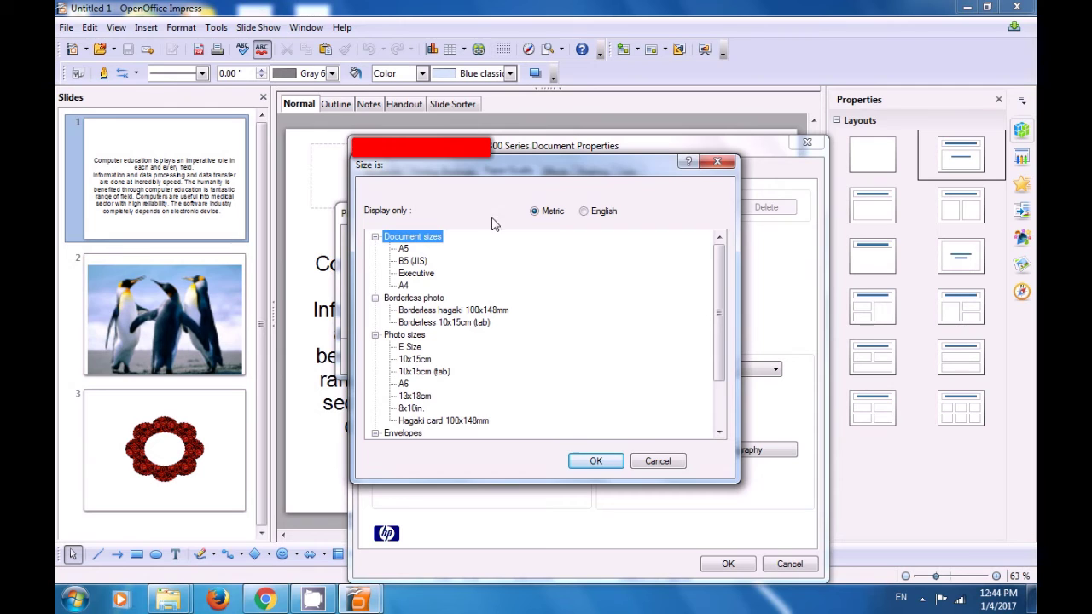
click(584, 212)
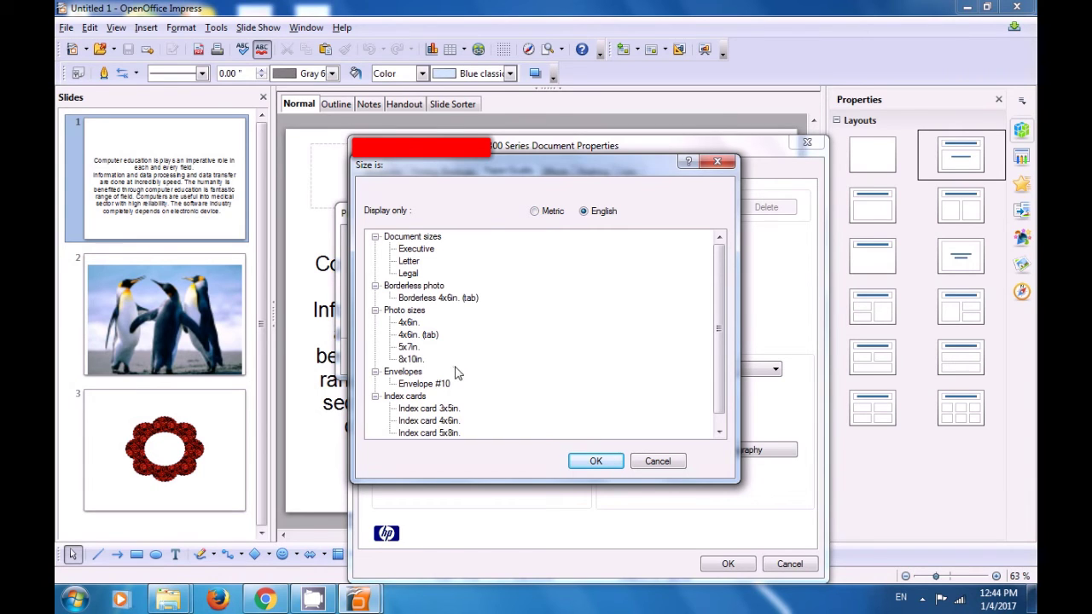
scroll(721, 407, down, 1)
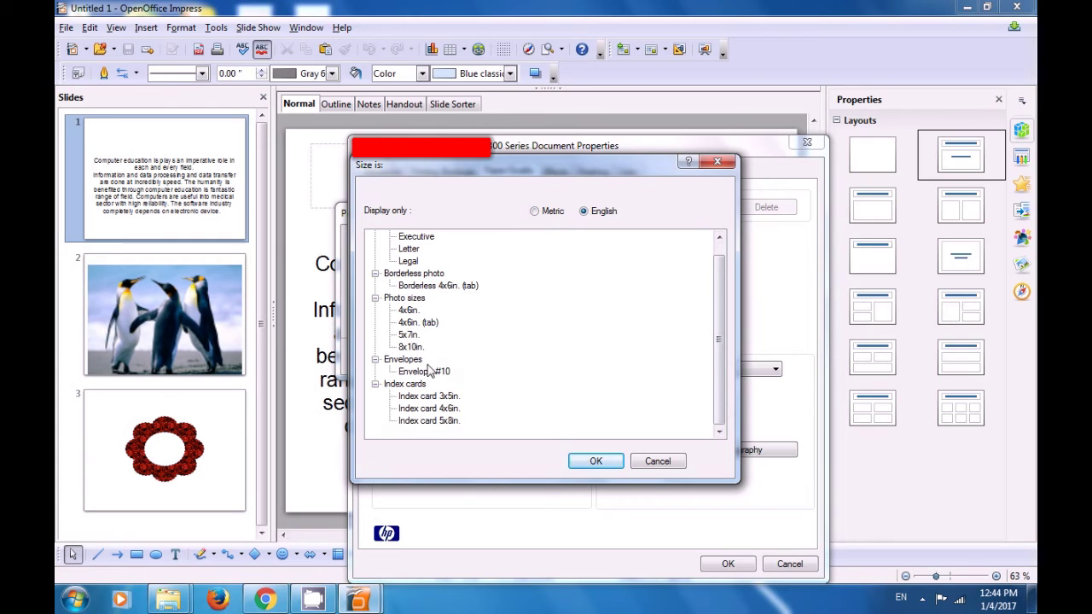
click(667, 460)
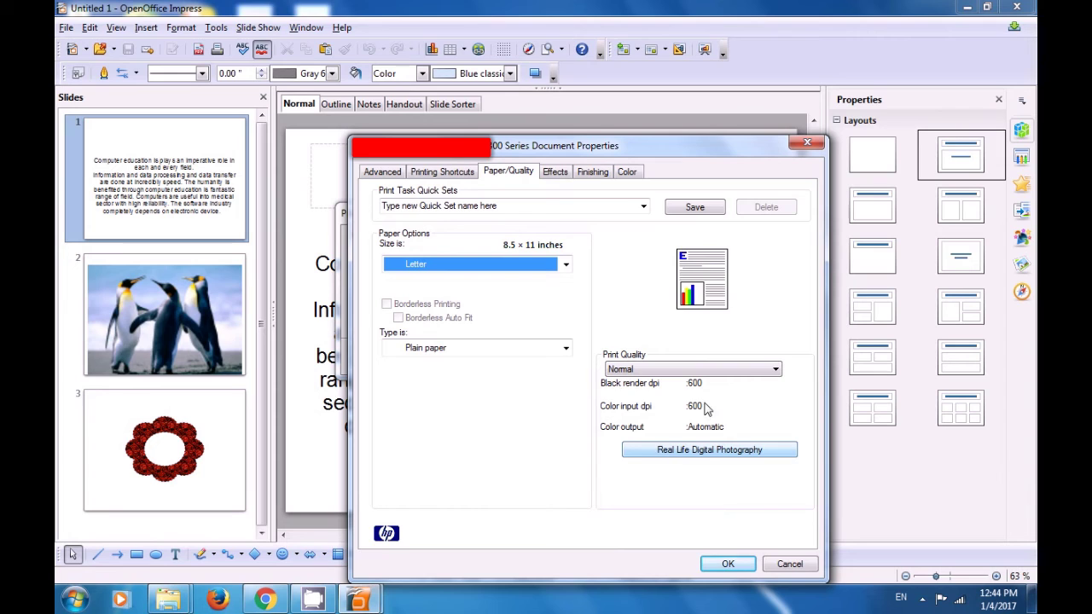
click(771, 373)
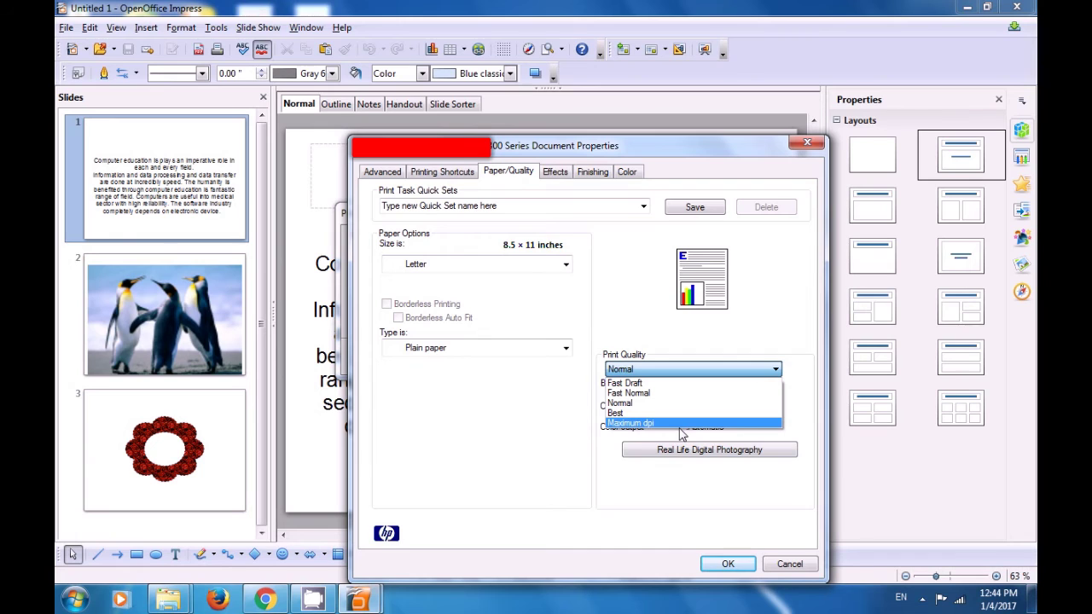
click(558, 484)
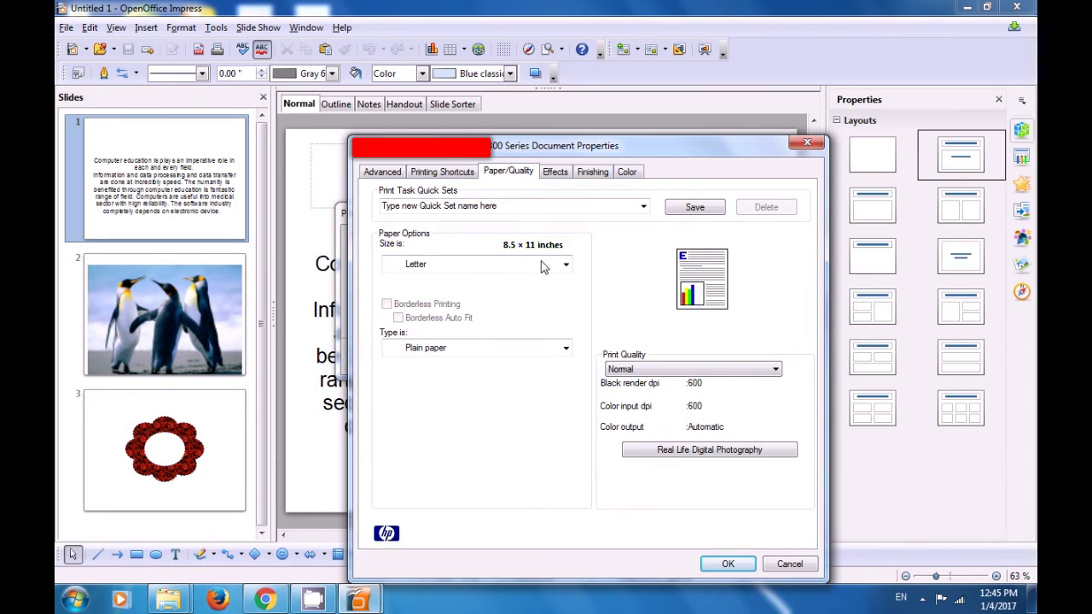
Review the print effects' quick sets and the paper sizes offered for the Print Document On resizing option
click(552, 173)
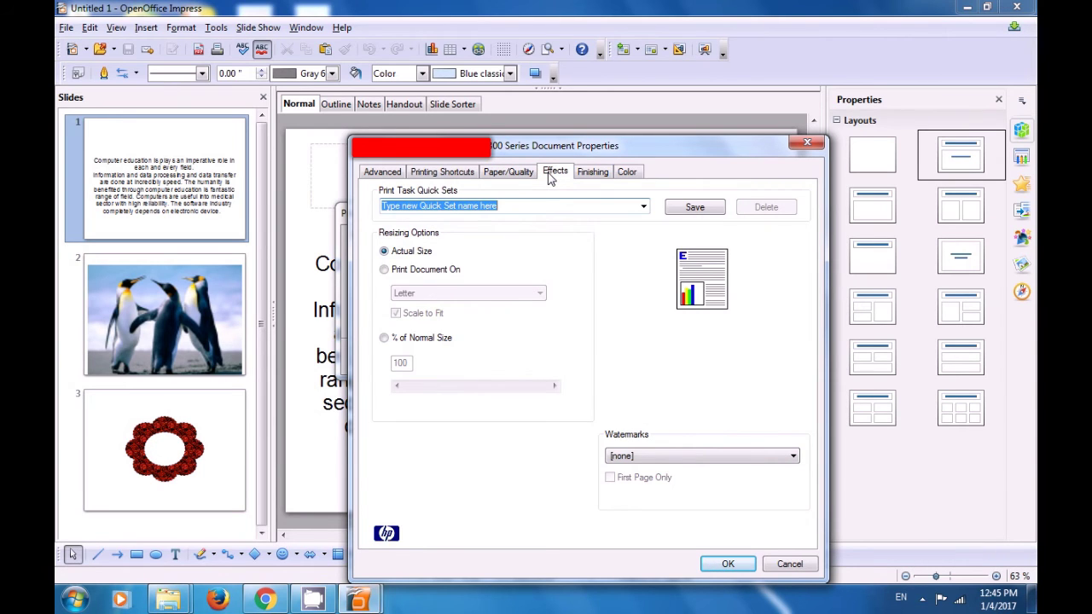
click(642, 207)
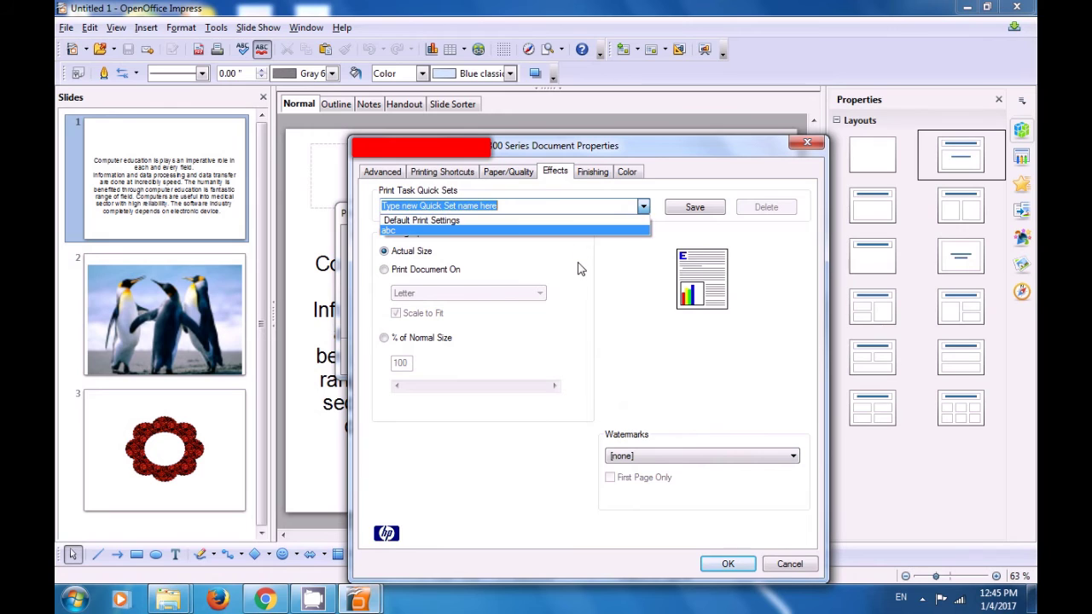
click(386, 276)
click(384, 271)
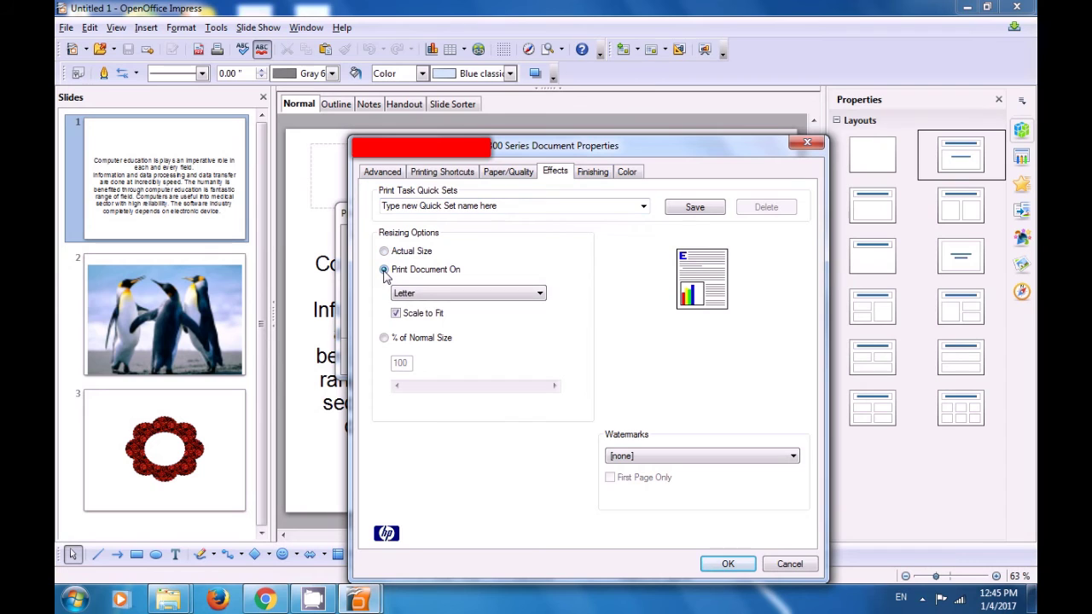
click(537, 294)
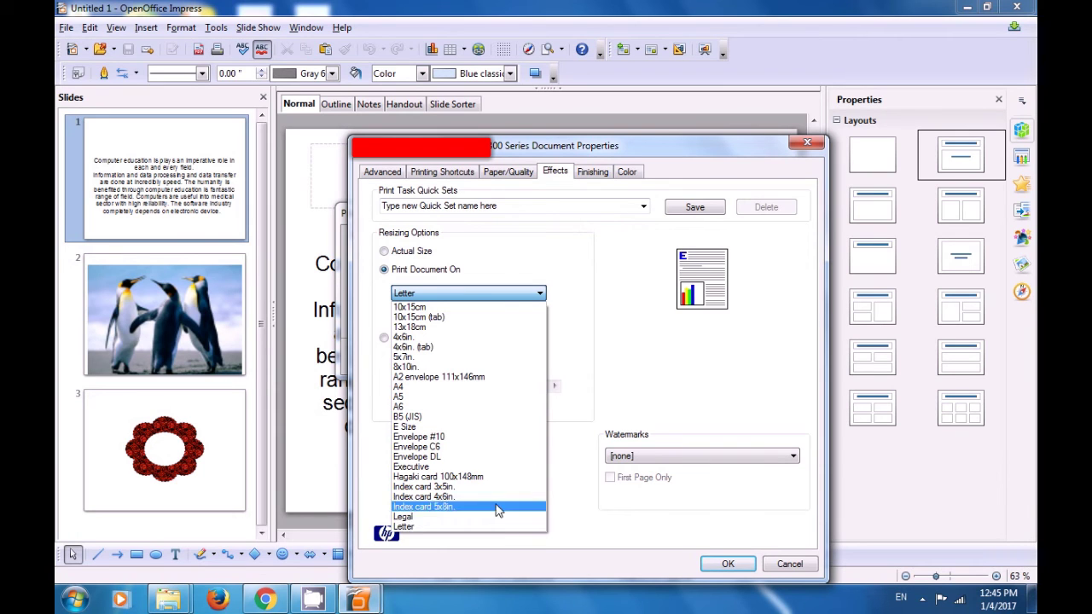
click(637, 374)
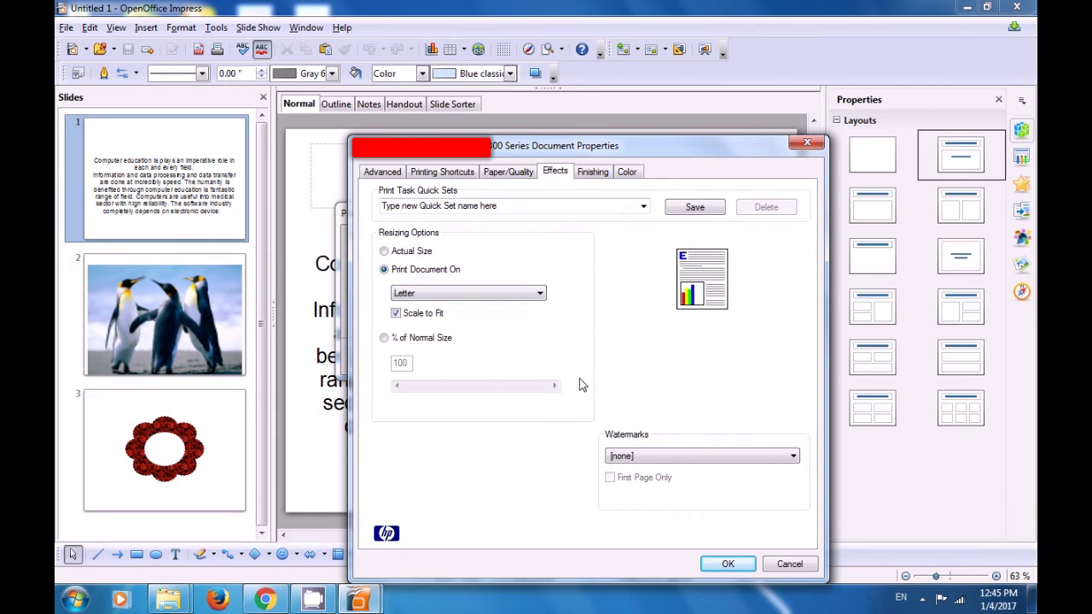
Try scaling by % of Normal Size, and review the finishing quick sets and the pages-per-sheet and poster choices
click(383, 339)
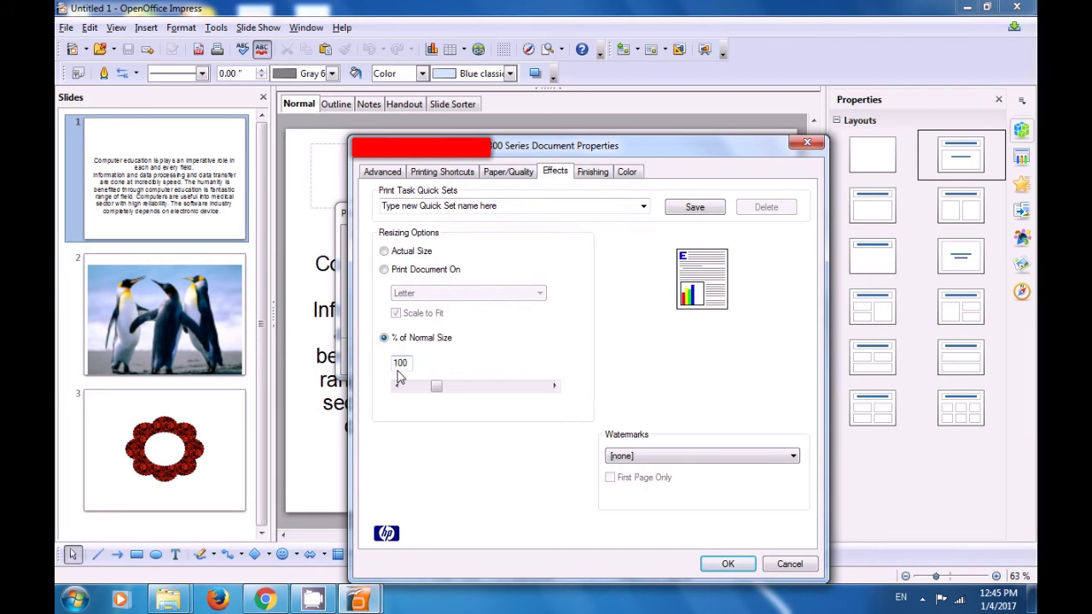
mouse_move(447, 389)
mouse_down()
mouse_move(472, 389)
mouse_move(433, 392)
mouse_up()
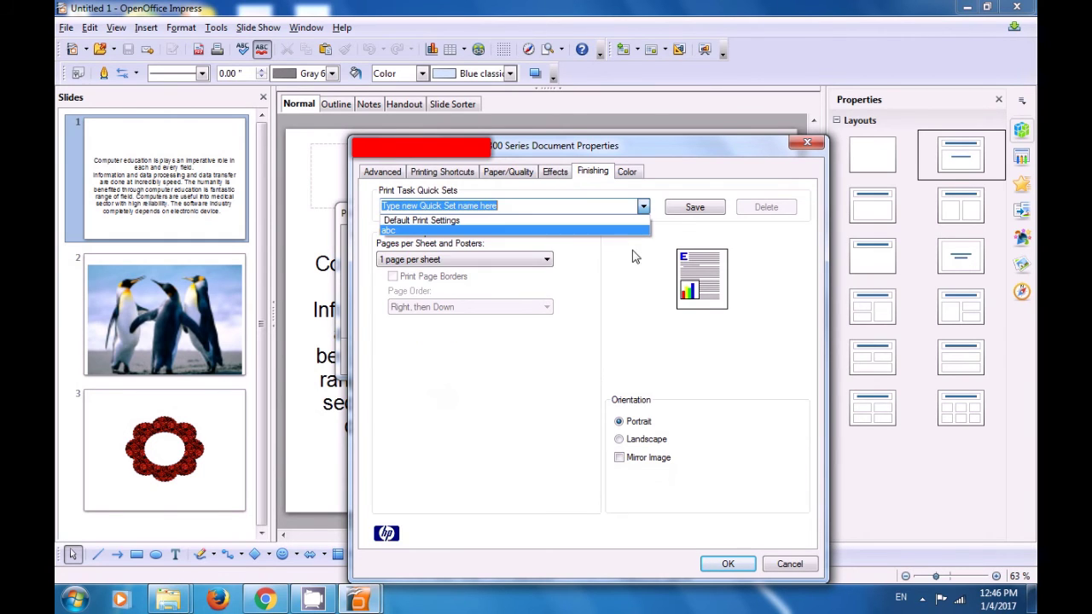
click(590, 271)
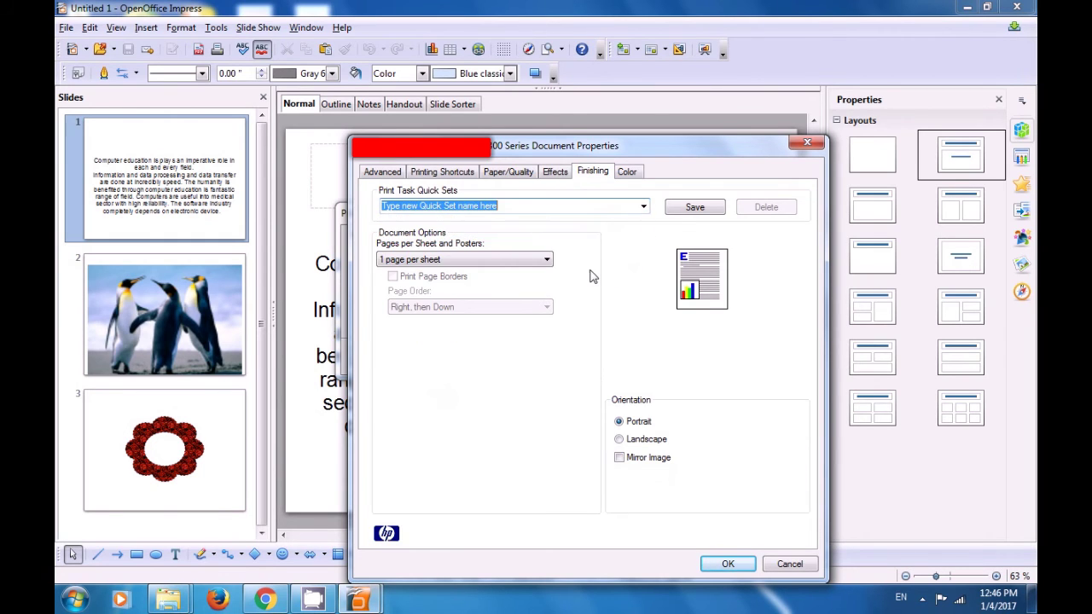
click(548, 260)
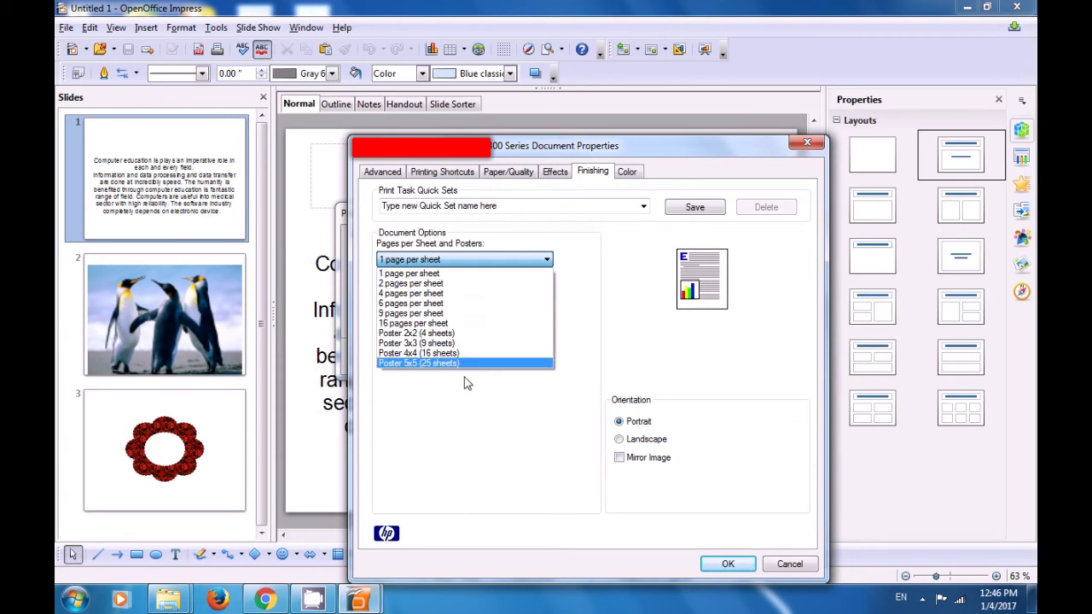
click(468, 401)
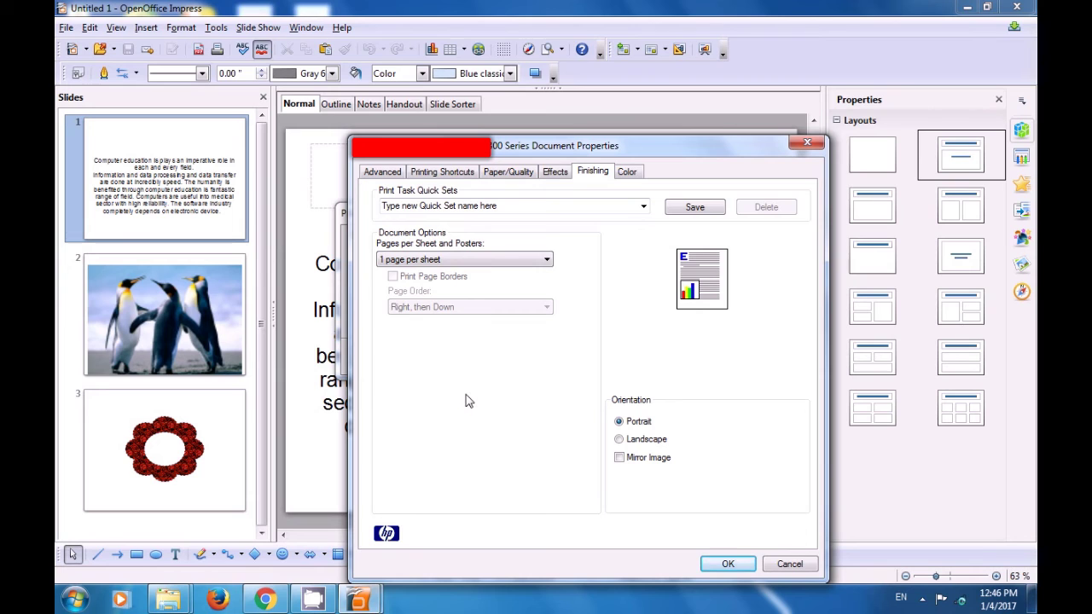
Try Print In Grayscale on and off to examine its color options, and close the document properties without applying them
click(625, 173)
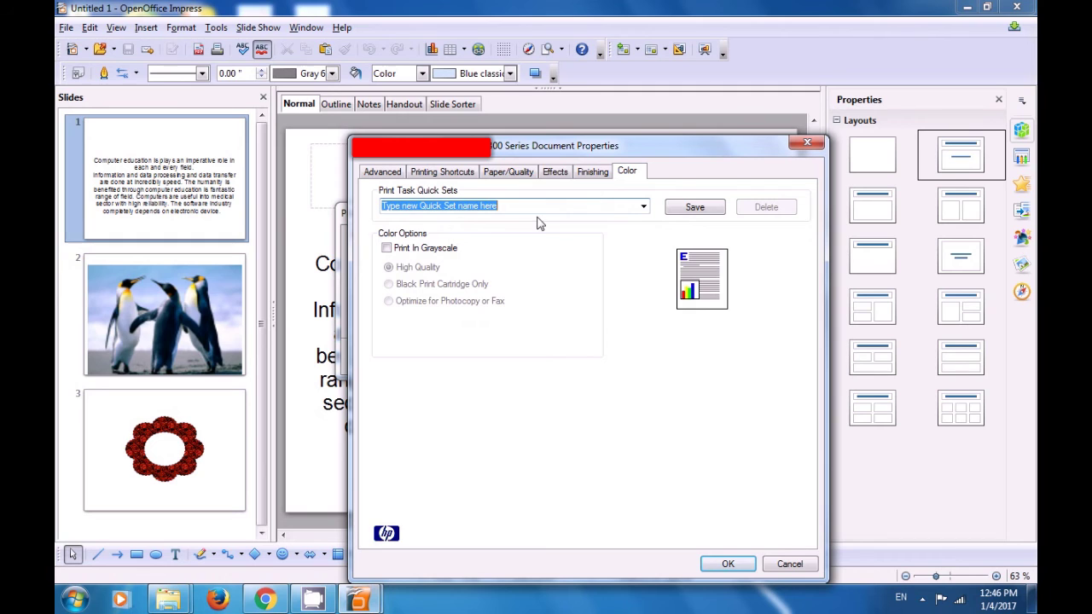
click(388, 248)
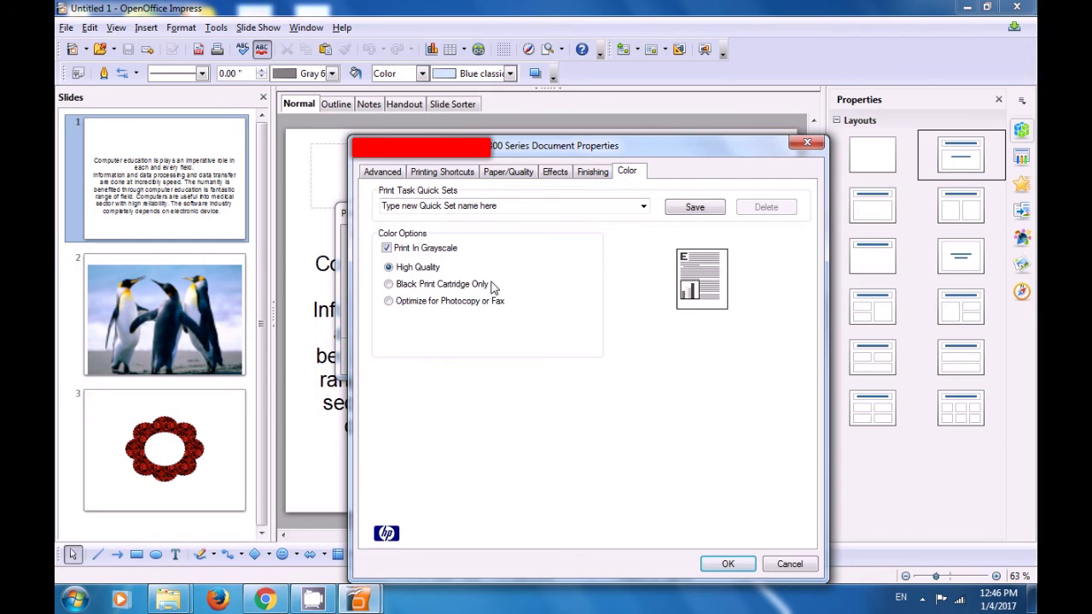
click(387, 248)
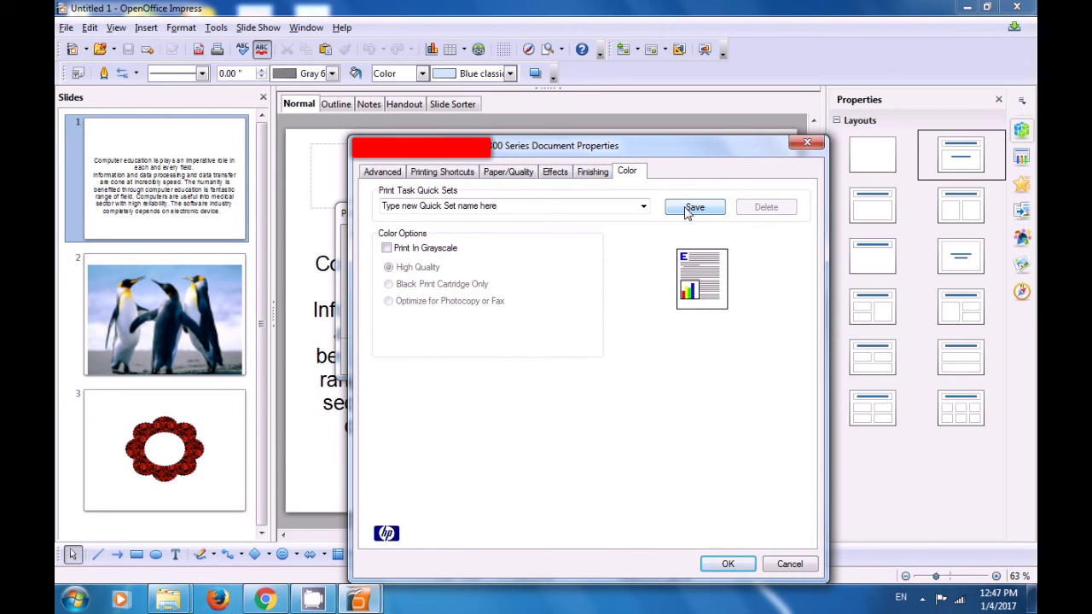
click(806, 144)
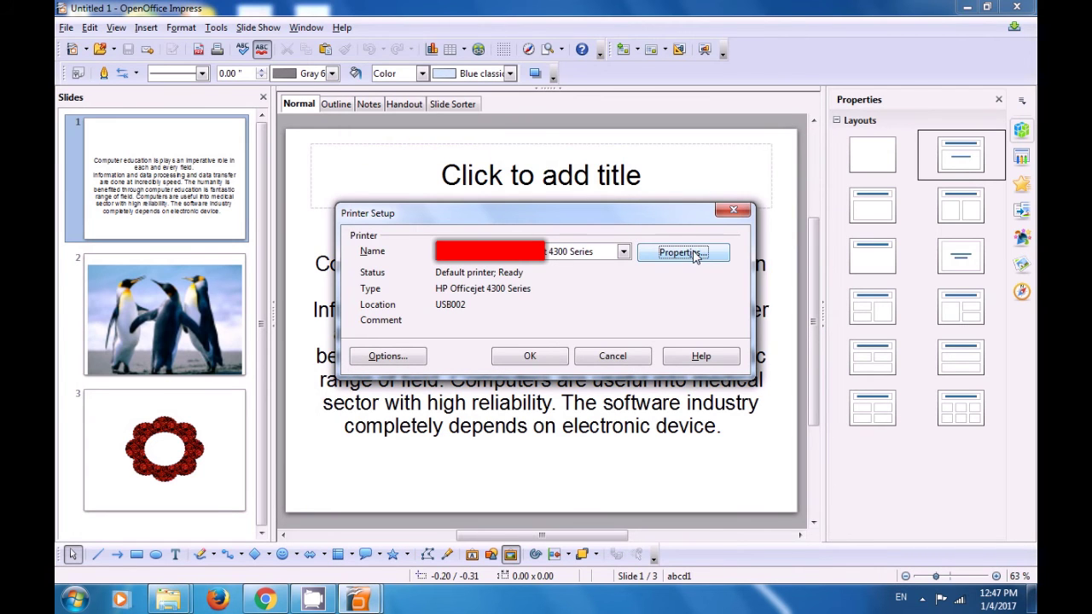